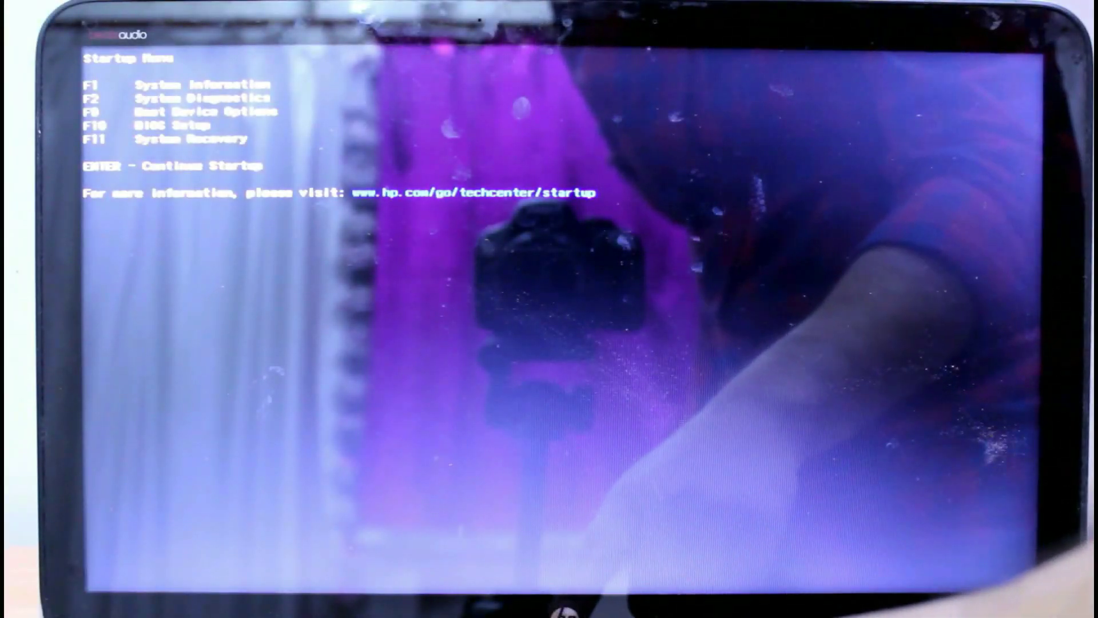
Step: Enter the InsydeH2O BIOS Setup Utility from the HP Startup Menu with F10
{"action": "key", "text": "F10"}
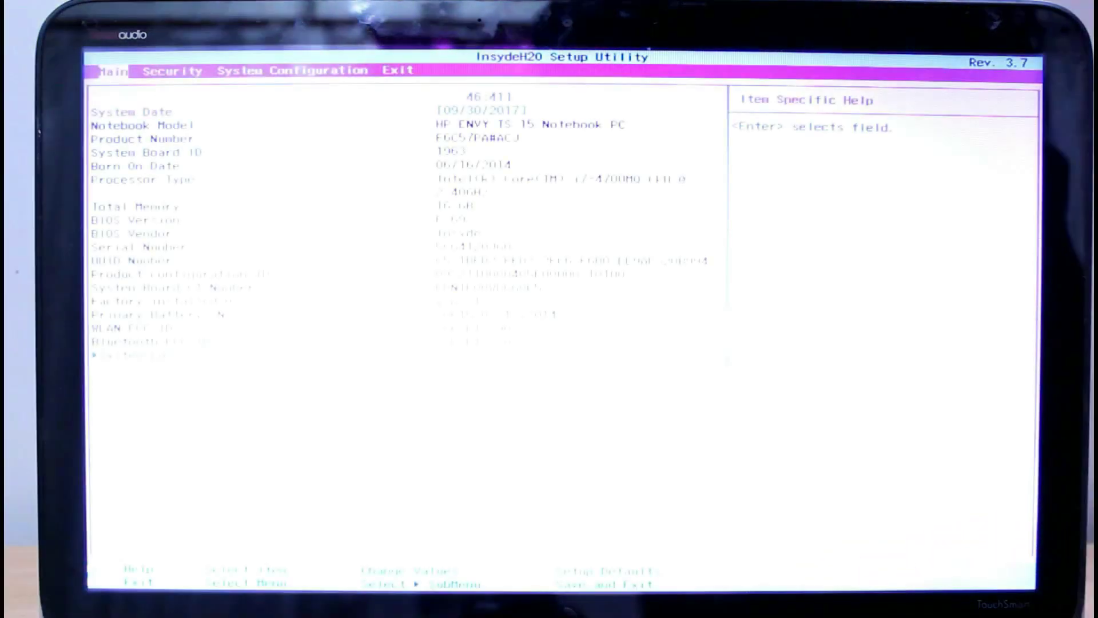
Step: Go to the System Configuration tab, past Action Keys Mode and USB3.0 pre-OS, to Boot Options
{"action": "key", "text": "Right"}
{"action": "key", "text": "Right"}
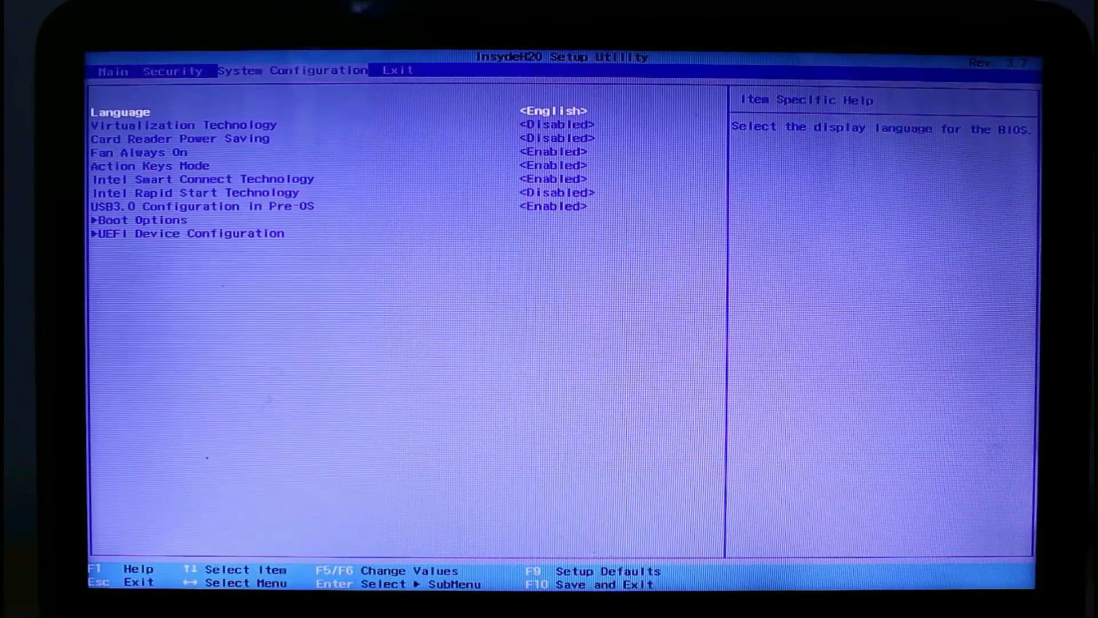
{"action": "key", "text": "Down"}
{"action": "key", "text": "Down"}
{"action": "key", "text": "Down"}
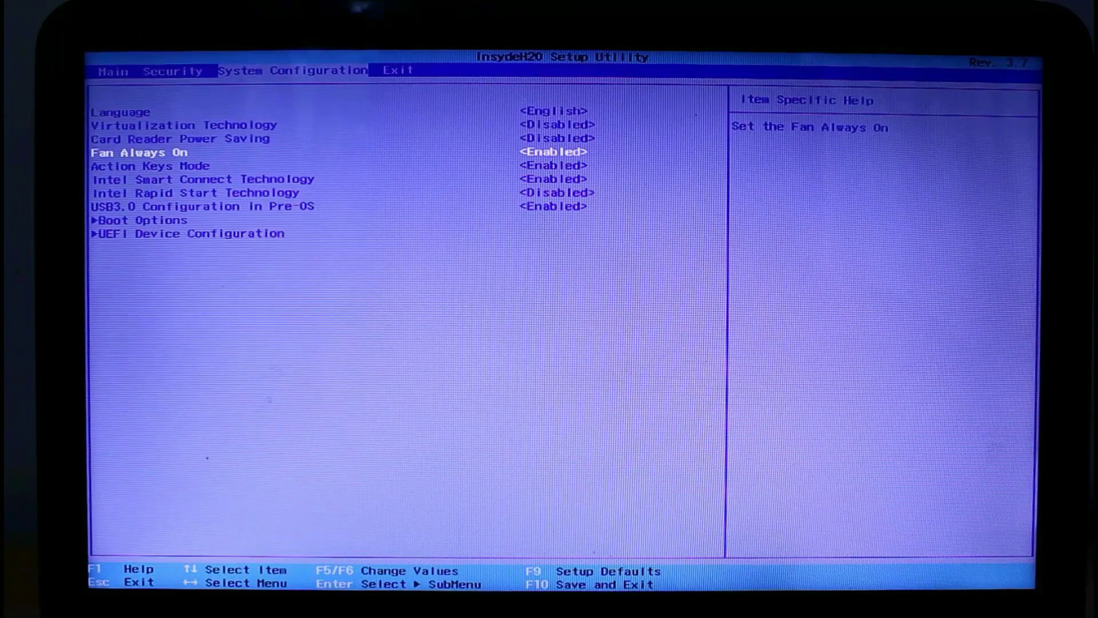
{"action": "key", "text": "Down"}
{"action": "key", "text": "Down"}
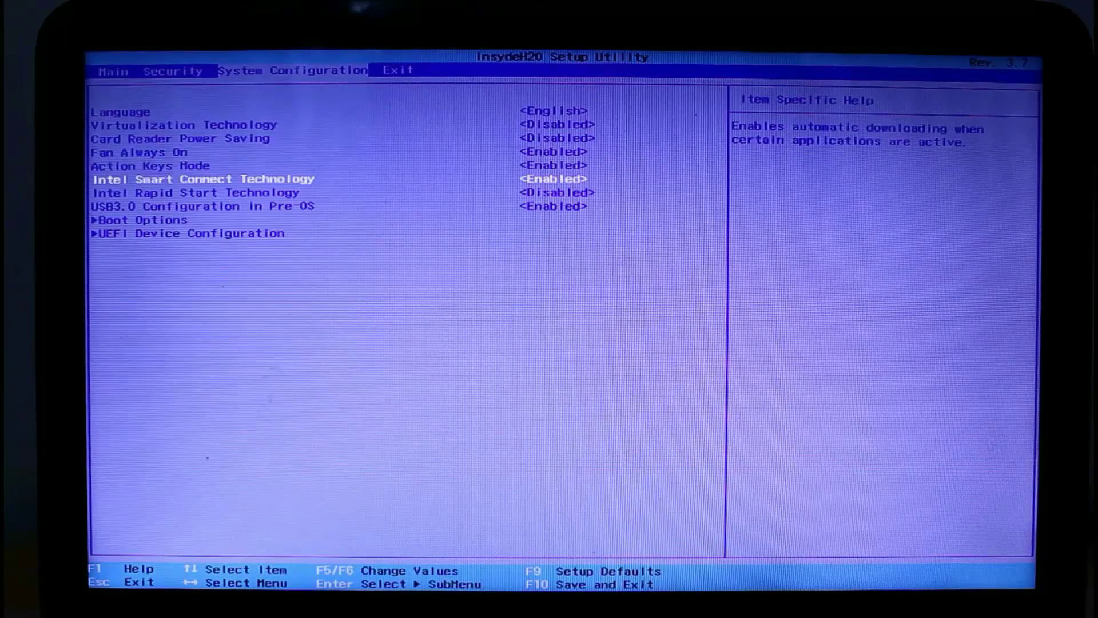
{"action": "key", "text": "Down"}
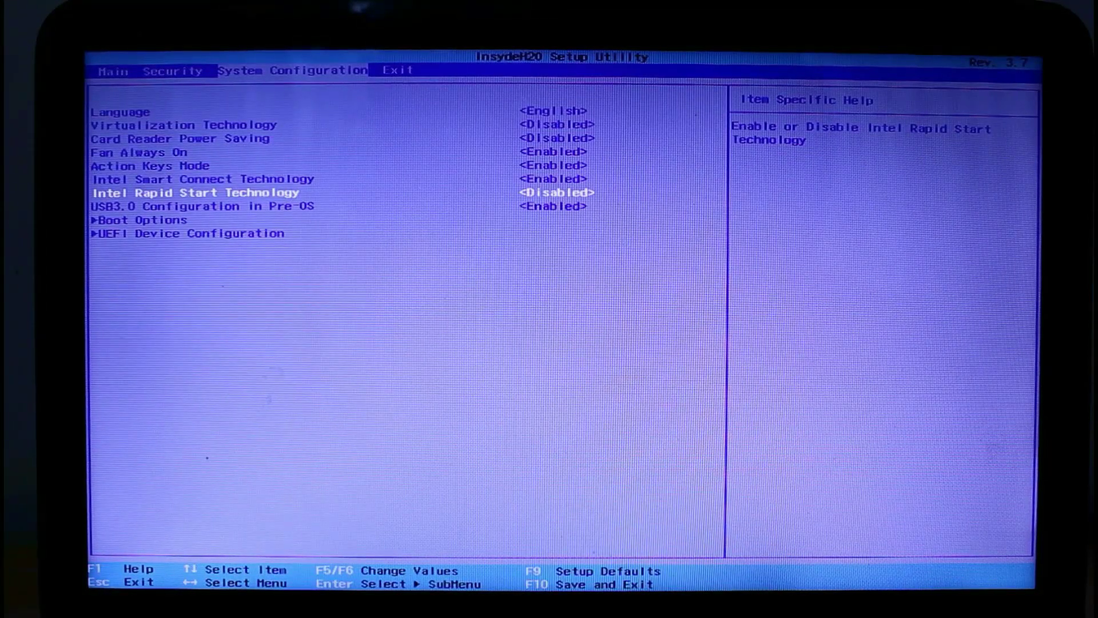
{"action": "key", "text": "Down"}
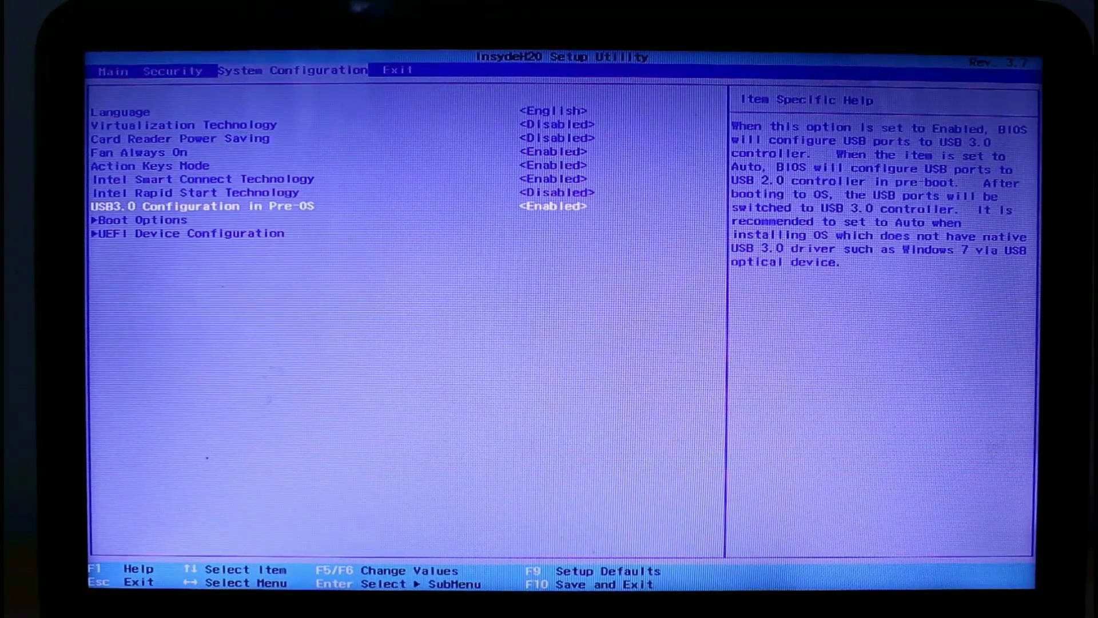
{"action": "key", "text": "Down"}
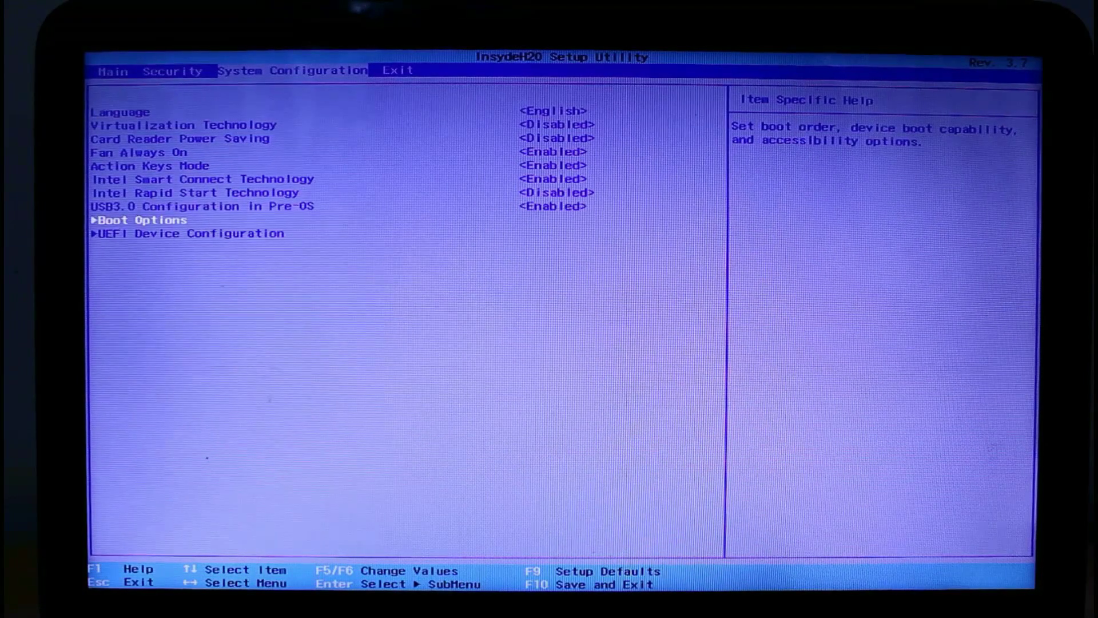
Step: Open the Boot Options page
{"action": "key", "text": "Down"}
{"action": "key", "text": "Up"}
{"action": "key", "text": "Return"}
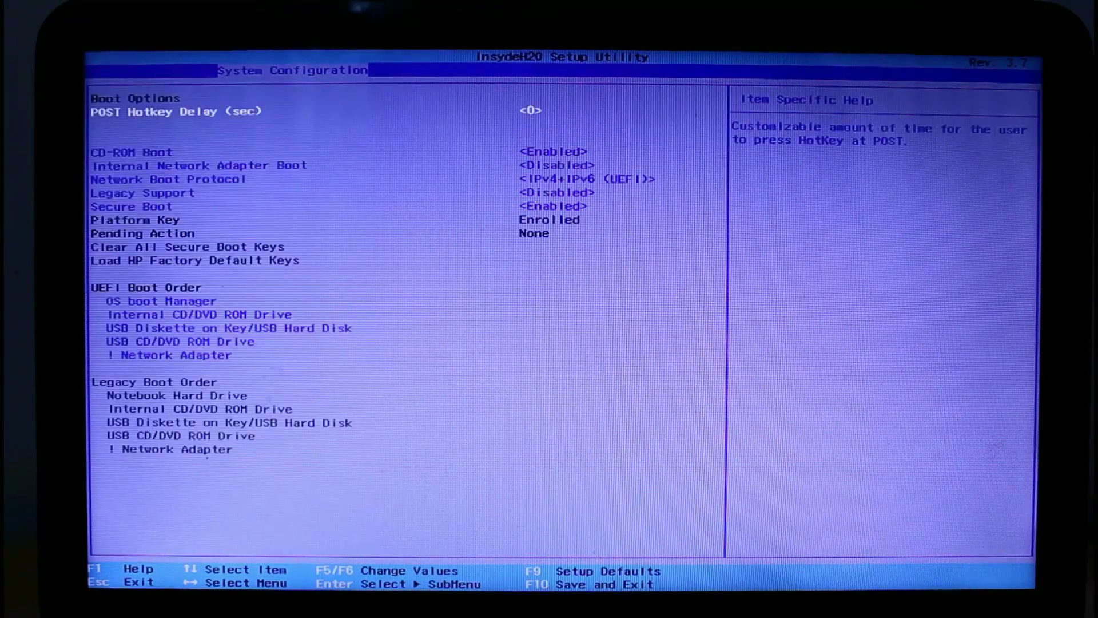
Step: Set Secure Boot to Disabled, leaving Legacy Support disabled
{"action": "key", "text": "Down"}
{"action": "key", "text": "Down"}
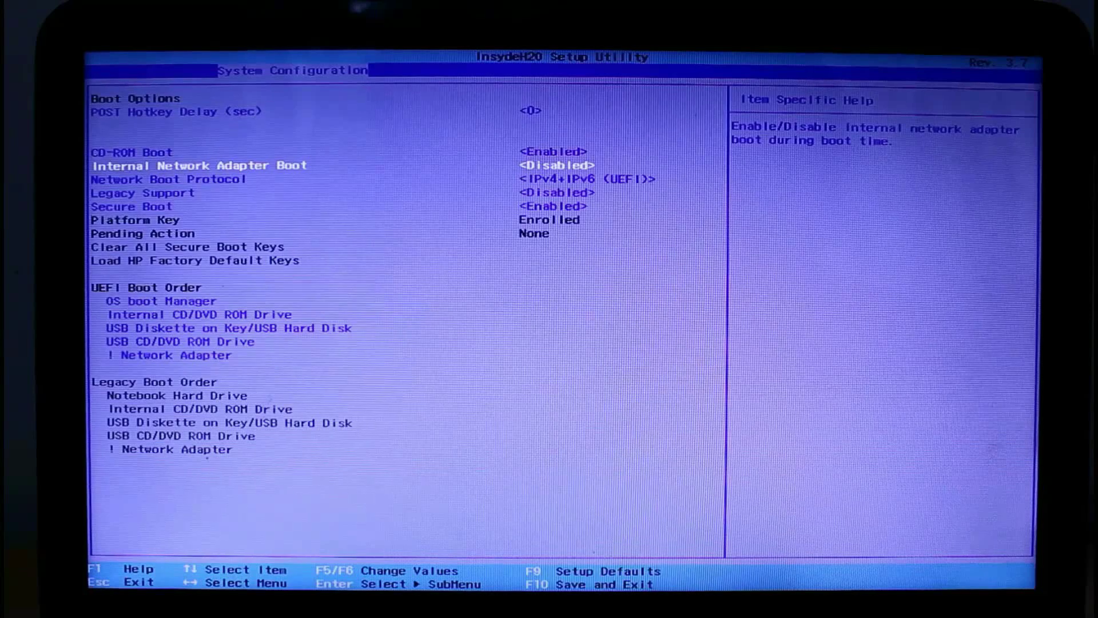
{"action": "key", "text": "Down"}
{"action": "key", "text": "Down"}
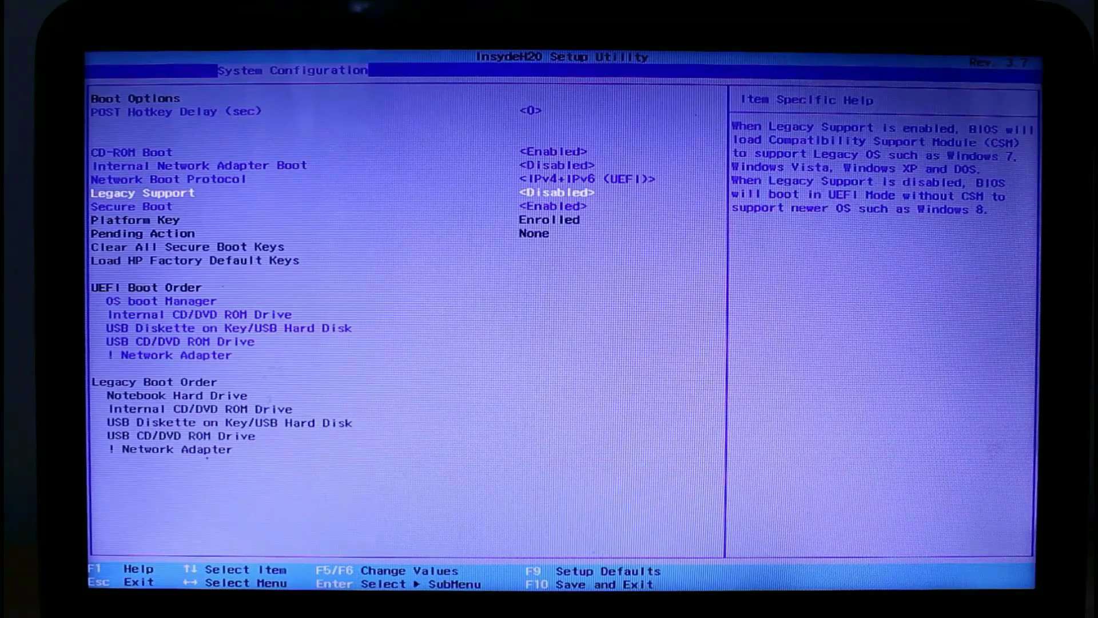
{"action": "key", "text": "Down"}
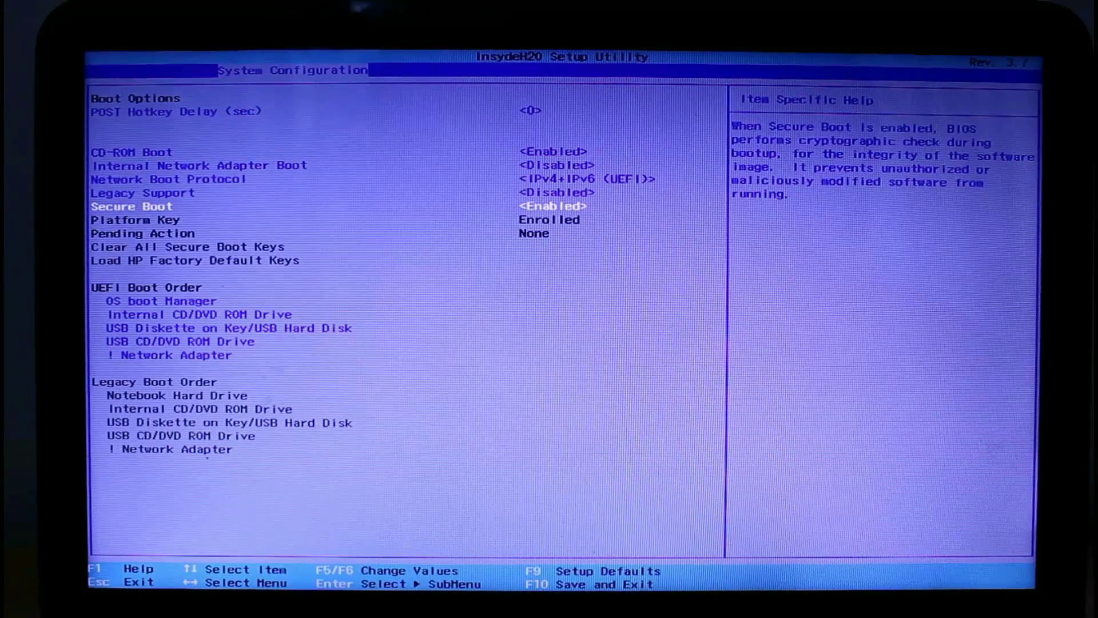
{"action": "key", "text": "Return"}
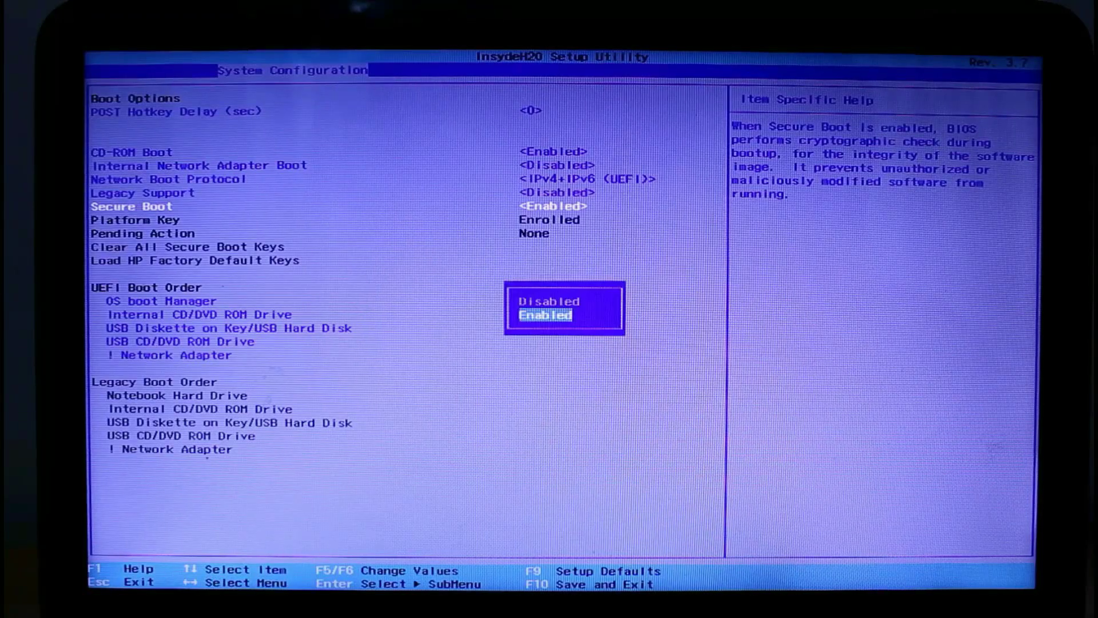
{"action": "key", "text": "Up"}
{"action": "key", "text": "Return"}
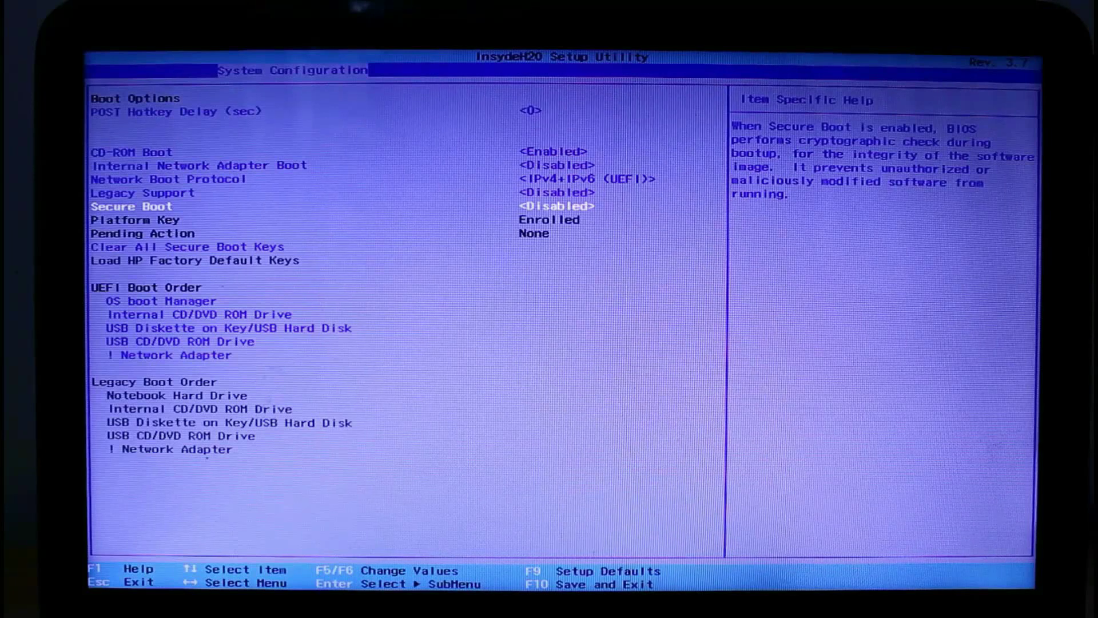
Step: Move the USB drive to the top of the UEFI boot order
{"action": "key", "text": "Down"}
{"action": "key", "text": "Down"}
{"action": "key", "text": "Down"}
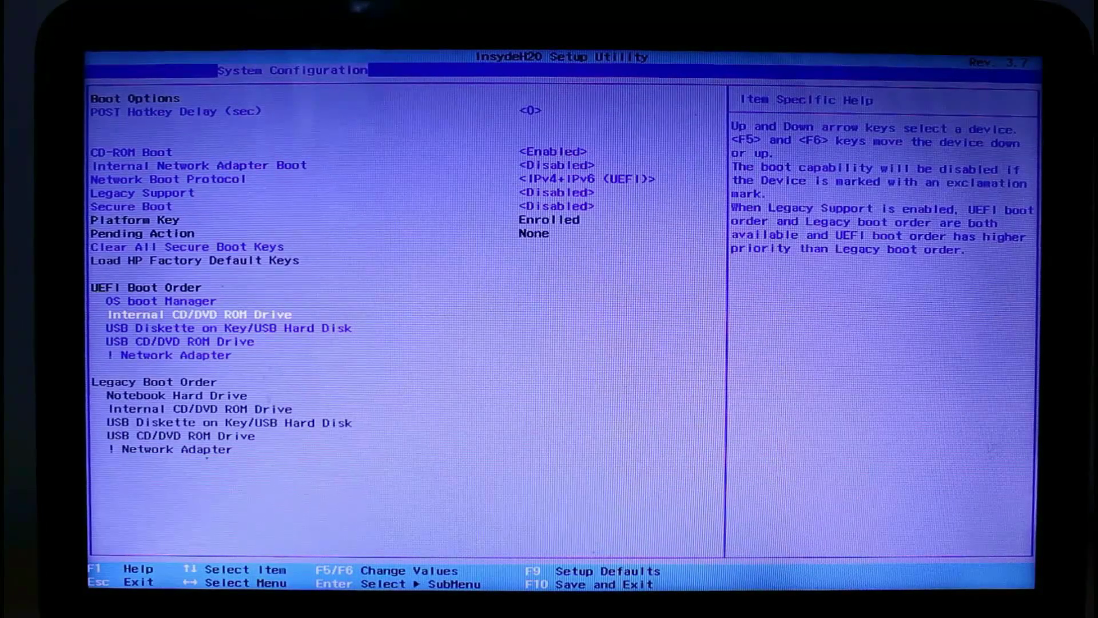
{"action": "key", "text": "Up"}
{"action": "key", "text": "Down"}
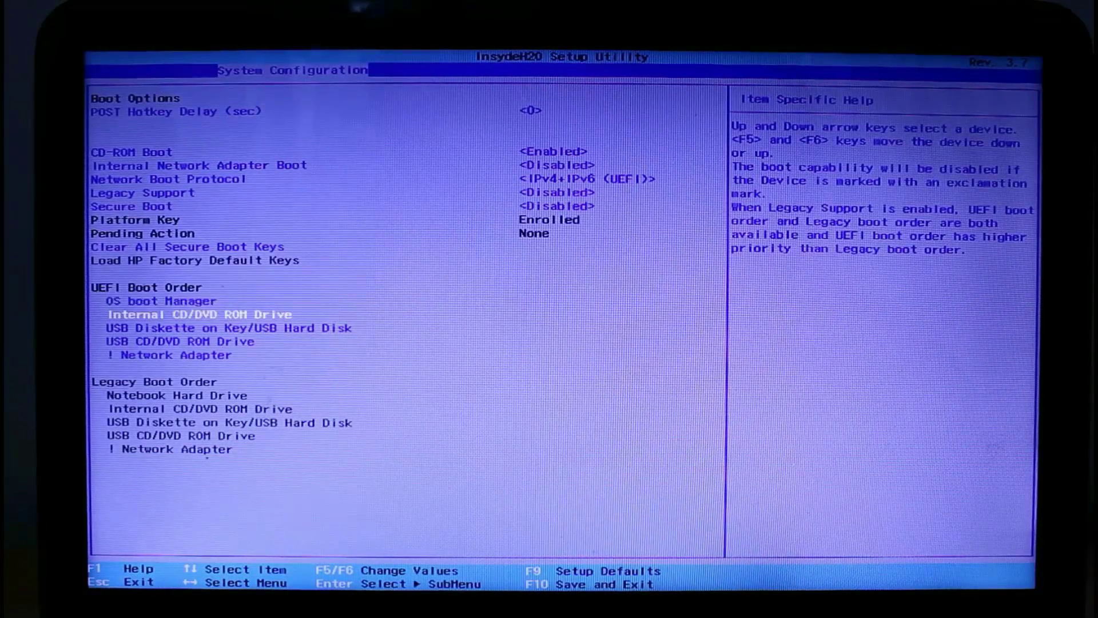
{"action": "key", "text": "Down"}
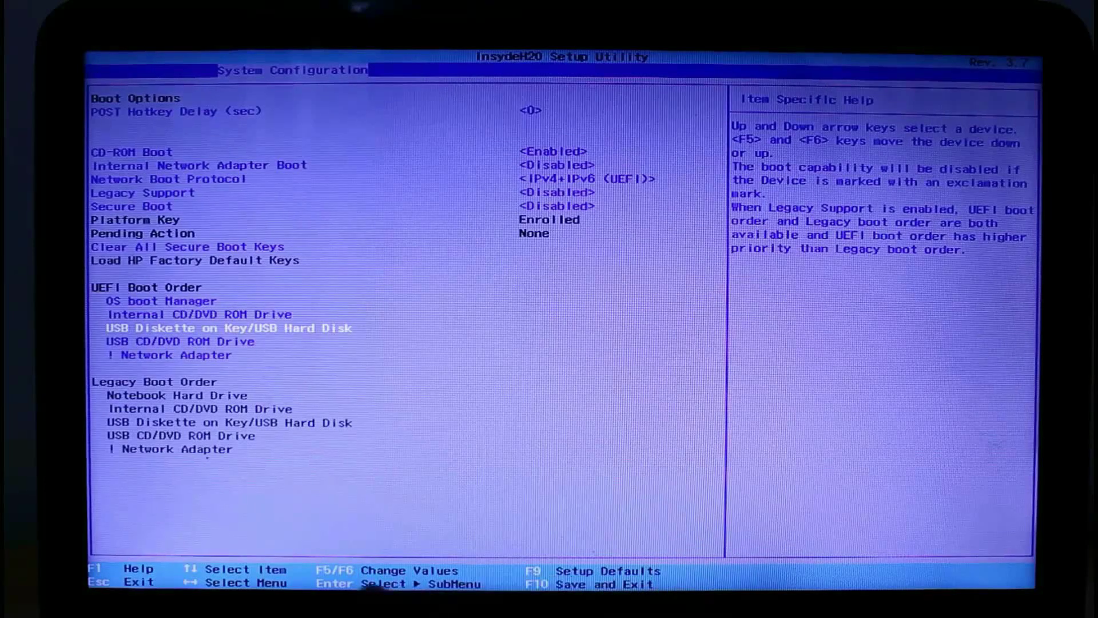
{"action": "key", "text": "F5"}
{"action": "key", "text": "F6"}
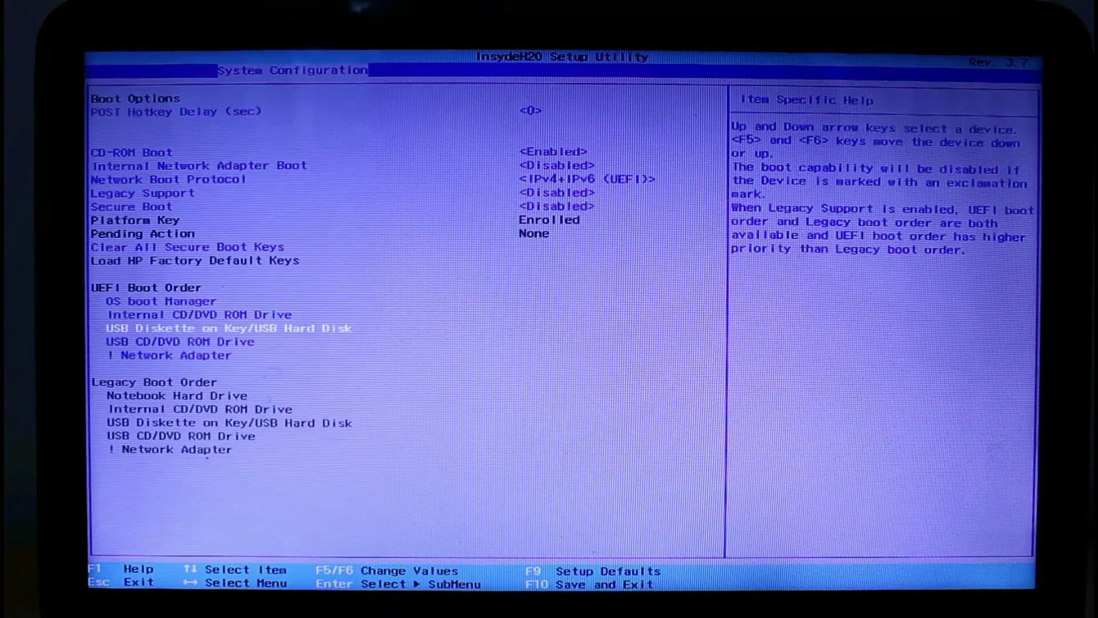
{"action": "key", "text": "F6"}
{"action": "key", "text": "F6"}
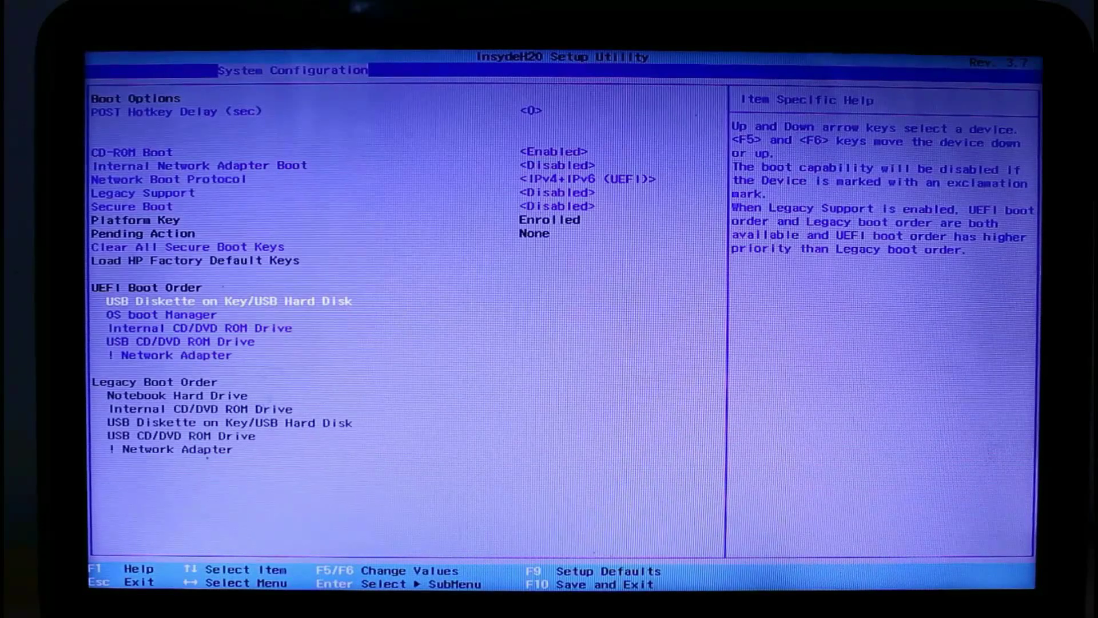
Step: Leave Boot Options and return to System Configuration
{"action": "key", "text": "Up"}
{"action": "key", "text": "Up"}
{"action": "key", "text": "Up"}
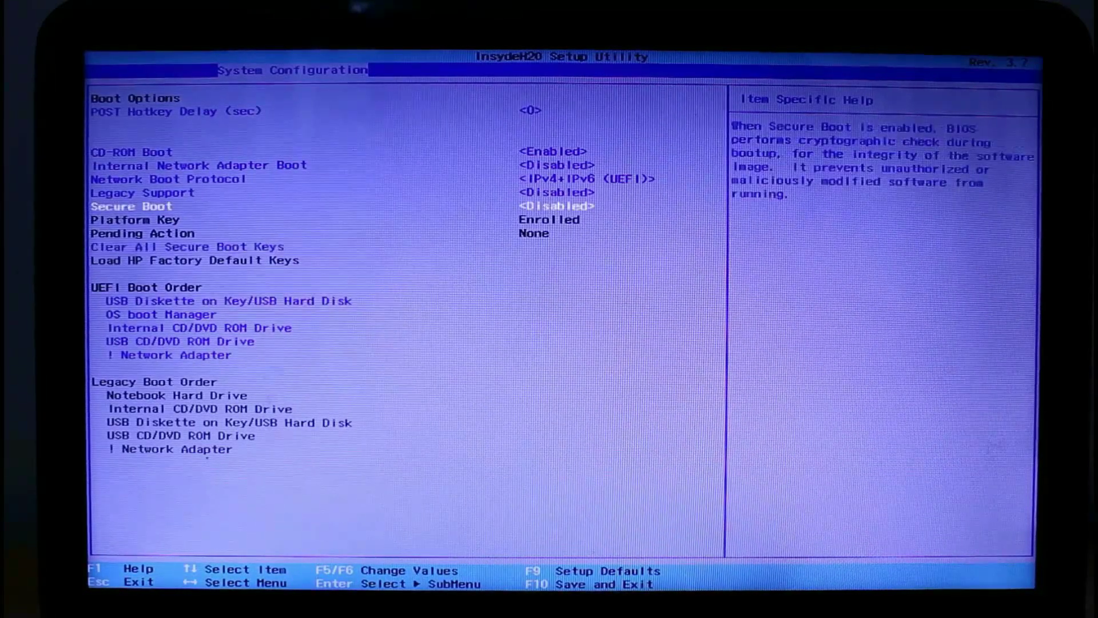
{"action": "key", "text": "Up"}
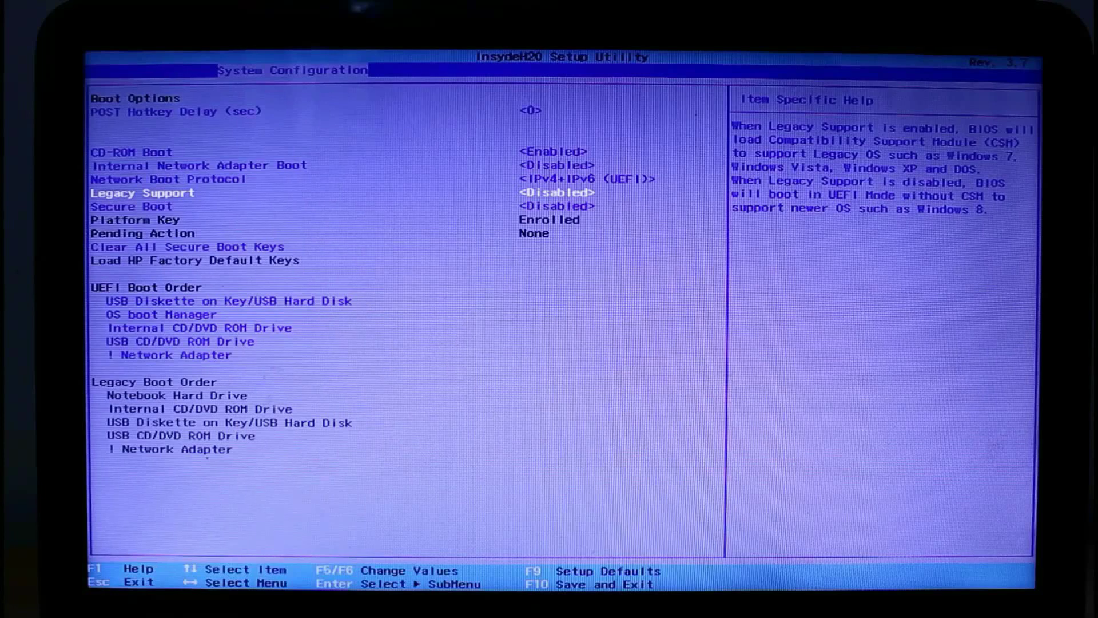
{"action": "key", "text": "Escape"}
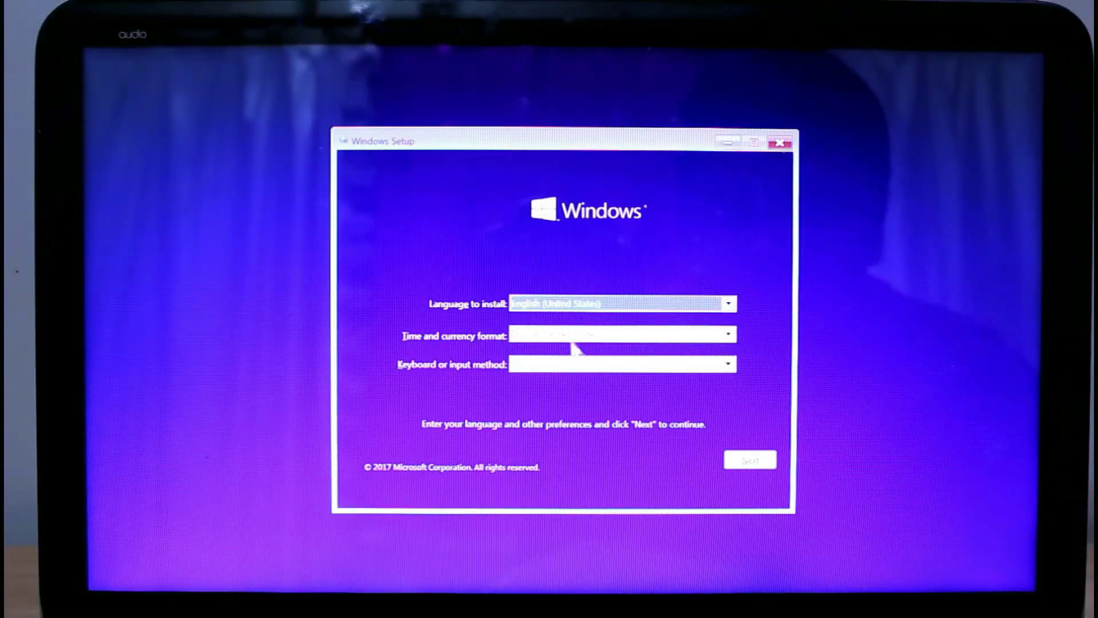
Step: Choose English (India) as the time and currency format and continue to Install now
{"action": "left_click", "coordinate": [583, 334]}
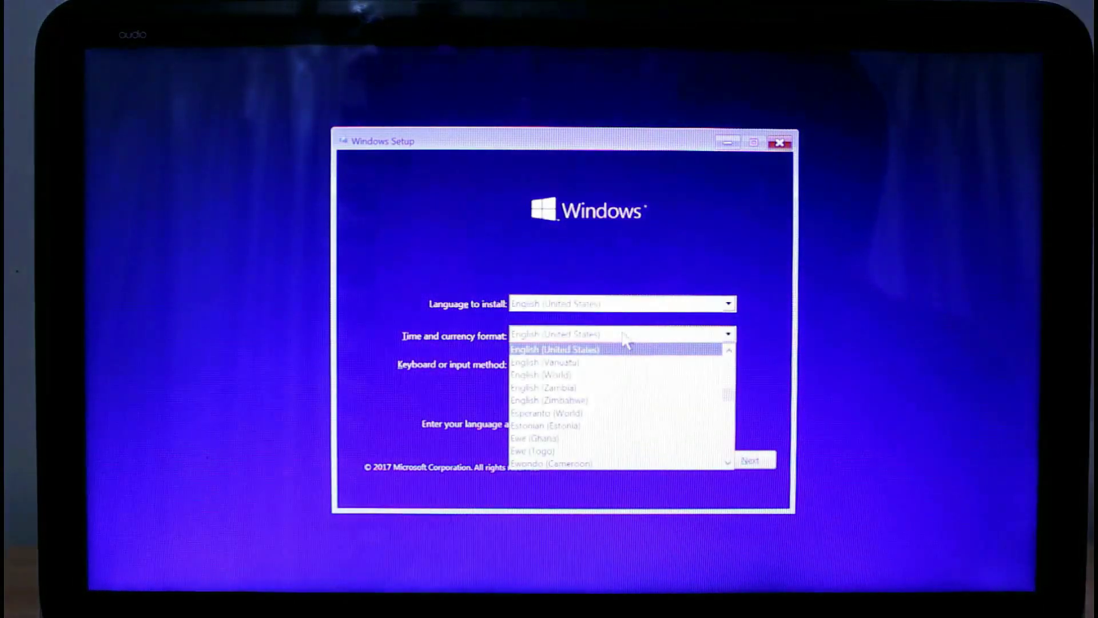
{"action": "key", "text": "i"}
{"action": "key", "text": "i"}
{"action": "key", "text": "i"}
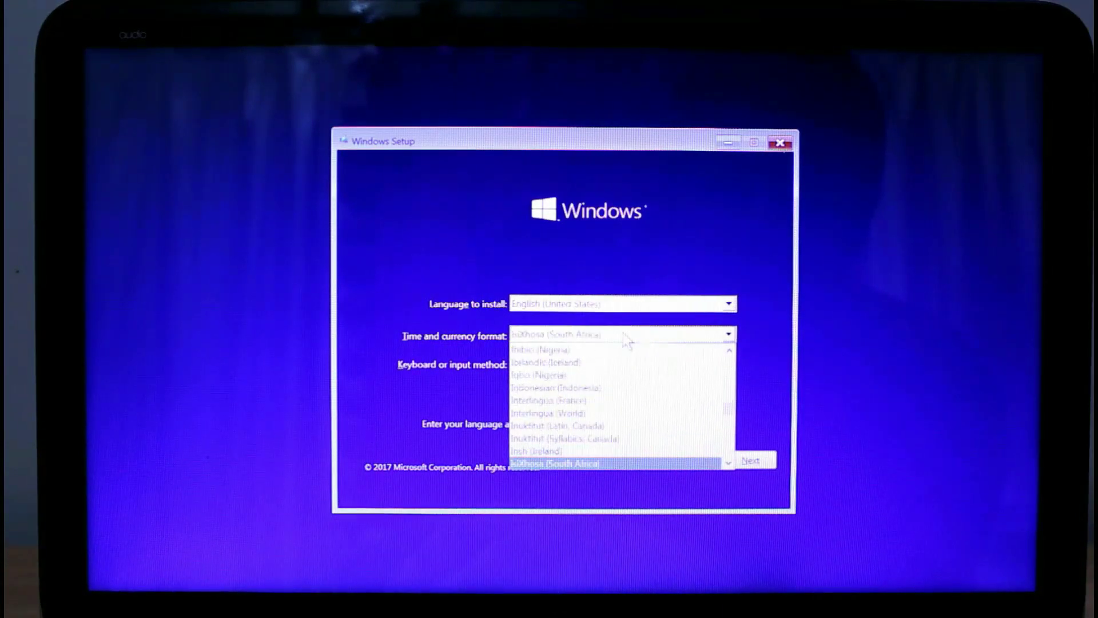
{"action": "key", "text": "i"}
{"action": "key", "text": "i"}
{"action": "key", "text": "i"}
{"action": "key", "text": "i"}
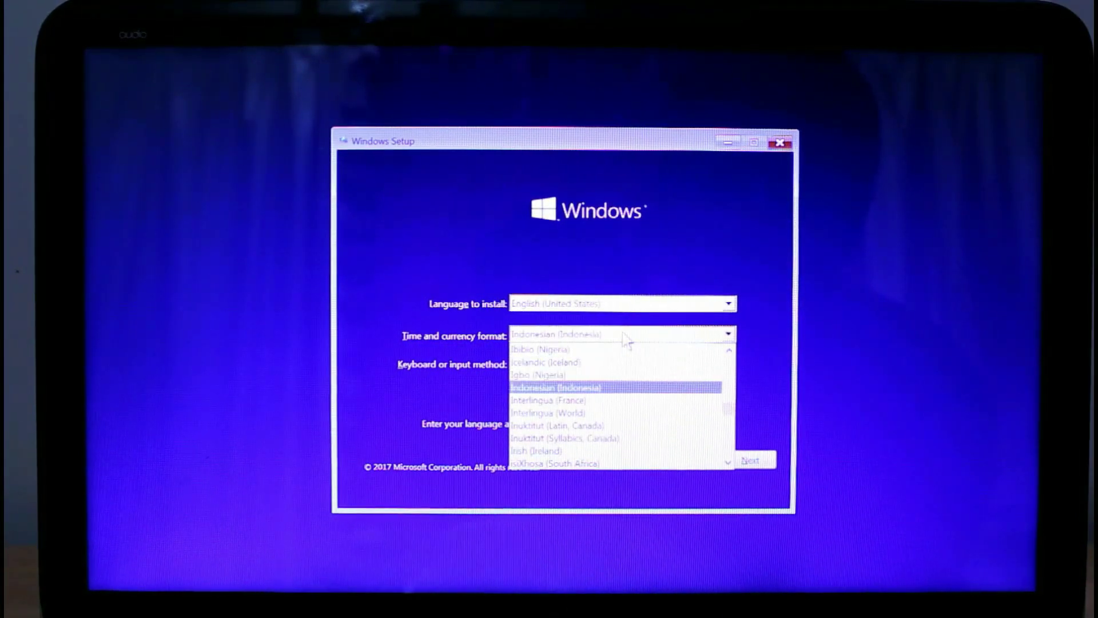
{"action": "key", "text": "e"}
{"action": "key", "text": "e"}
{"action": "key", "text": "e"}
{"action": "key", "text": "e"}
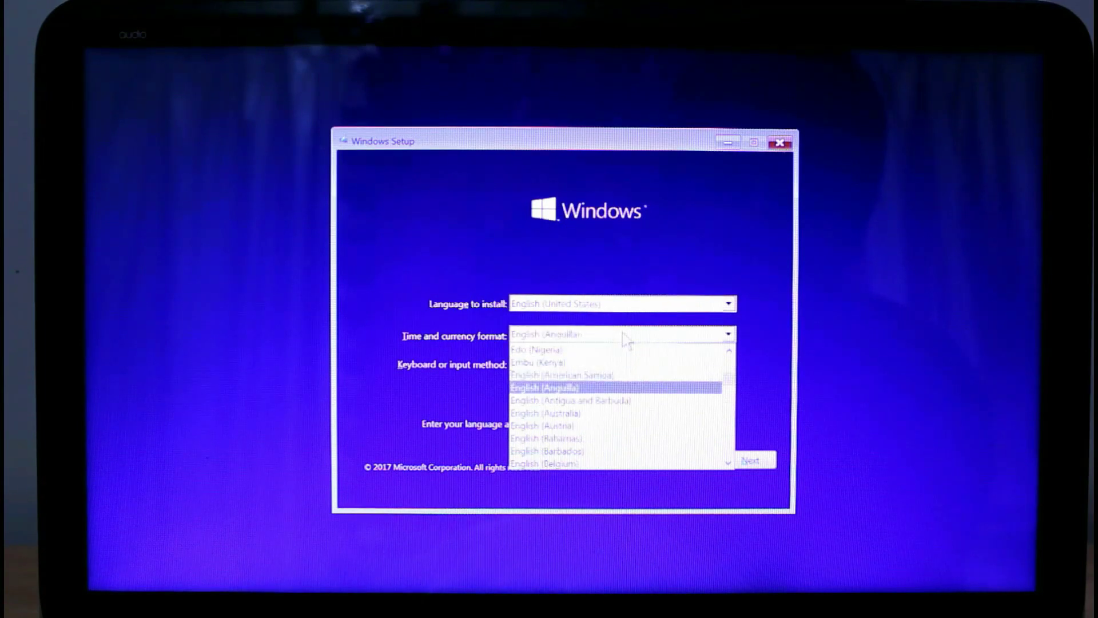
{"action": "key", "text": "e"}
{"action": "key", "text": "e"}
{"action": "key", "text": "e"}
{"action": "key", "text": "e"}
{"action": "key", "text": "e"}
{"action": "key", "text": "e"}
{"action": "key", "text": "e"}
{"action": "key", "text": "e"}
{"action": "key", "text": "e"}
{"action": "key", "text": "e"}
{"action": "key", "text": "e"}
{"action": "key", "text": "e"}
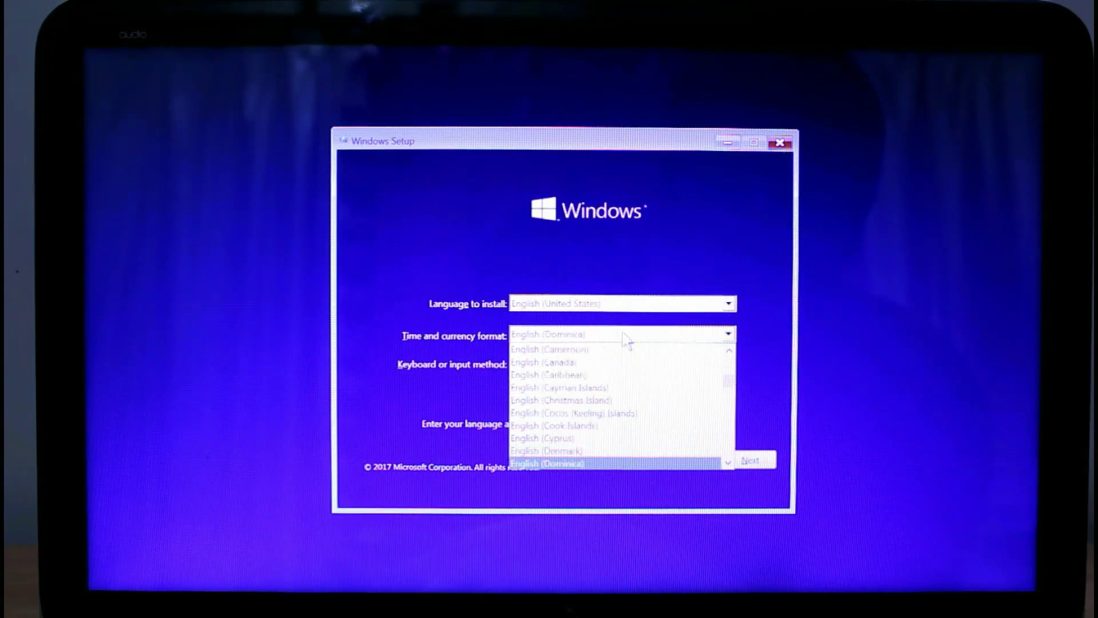
{"action": "key", "text": "e"}
{"action": "key", "text": "e"}
{"action": "key", "text": "e"}
{"action": "key", "text": "e"}
{"action": "key", "text": "e"}
{"action": "key", "text": "e"}
{"action": "key", "text": "e"}
{"action": "key", "text": "e"}
{"action": "key", "text": "e"}
{"action": "key", "text": "e"}
{"action": "key", "text": "e"}
{"action": "key", "text": "e"}
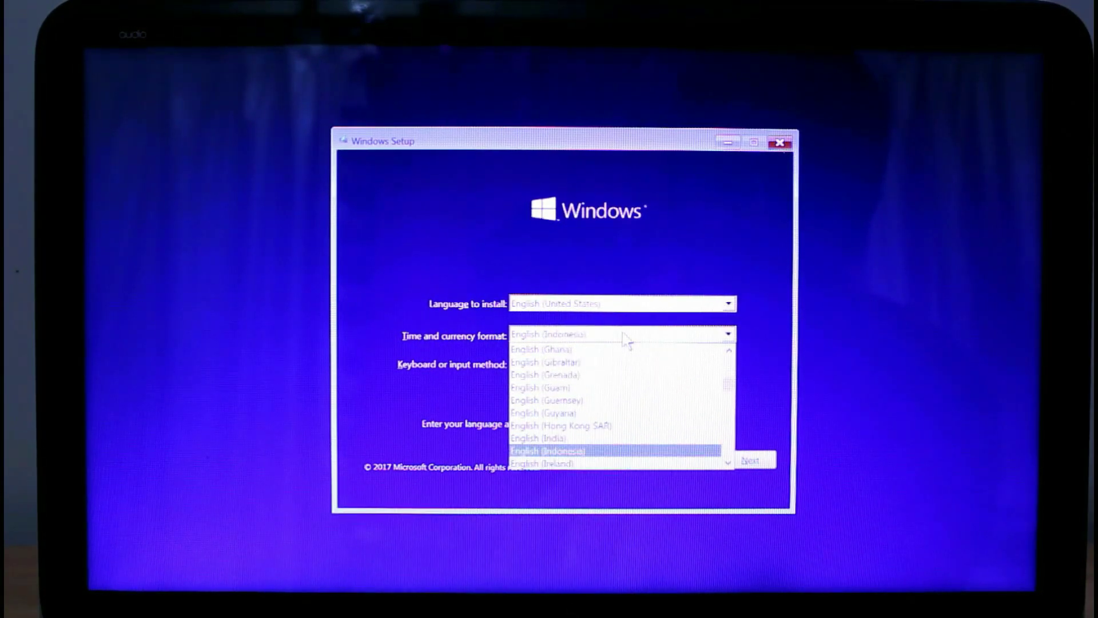
{"action": "key", "text": "Up"}
{"action": "key", "text": "Return"}
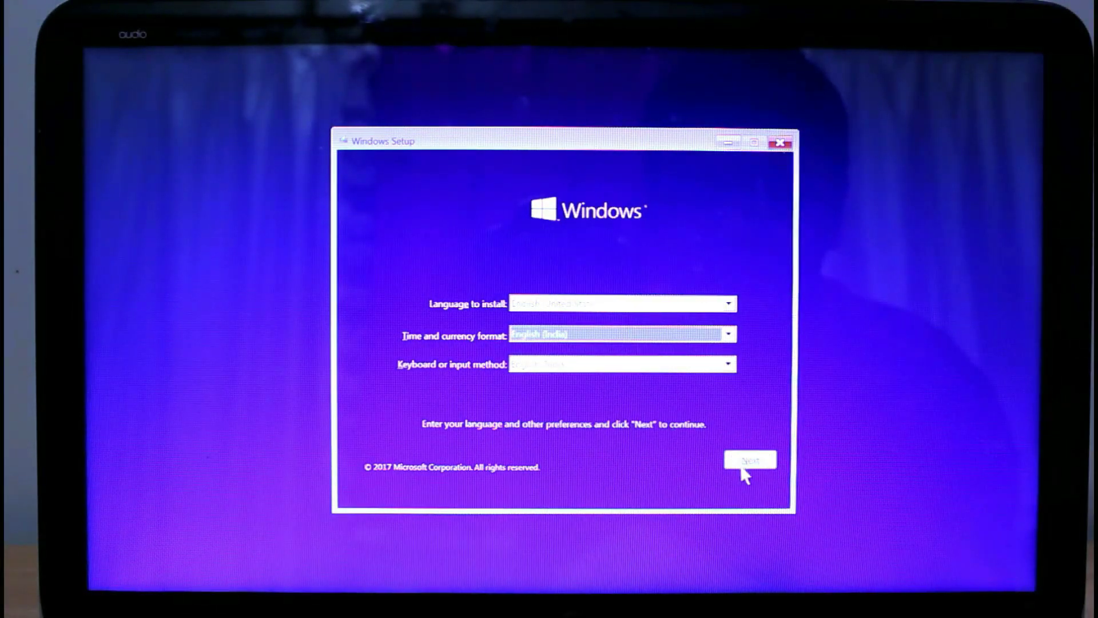
{"action": "left_click", "coordinate": [745, 464]}
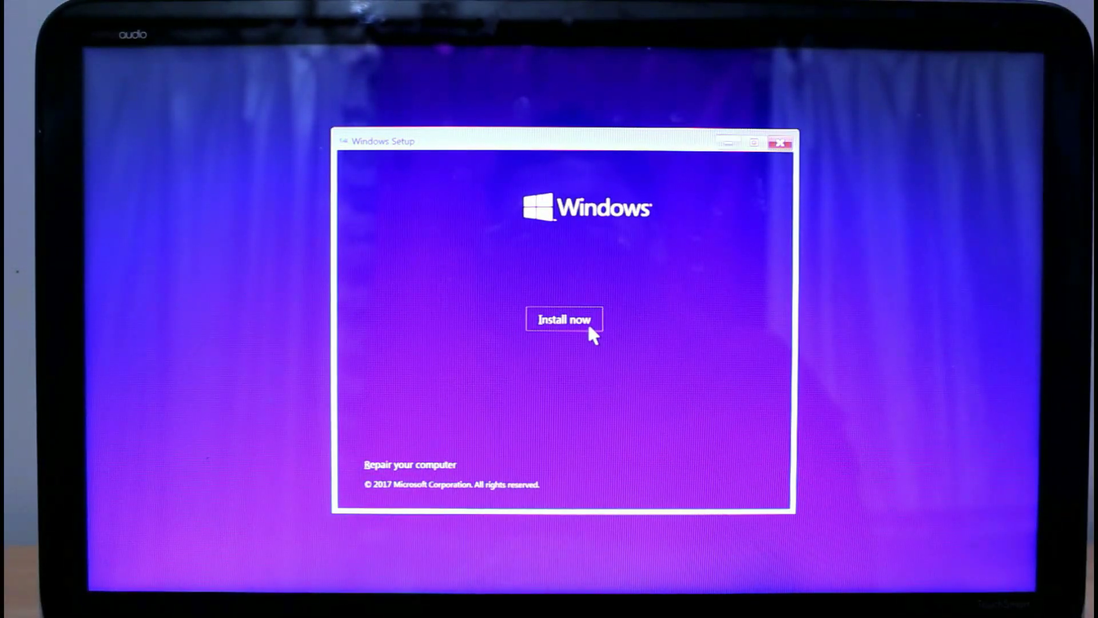
Step: Start Install now, accept the license terms, and choose Custom: Install Windows only (advanced)
{"action": "left_click", "coordinate": [588, 322]}
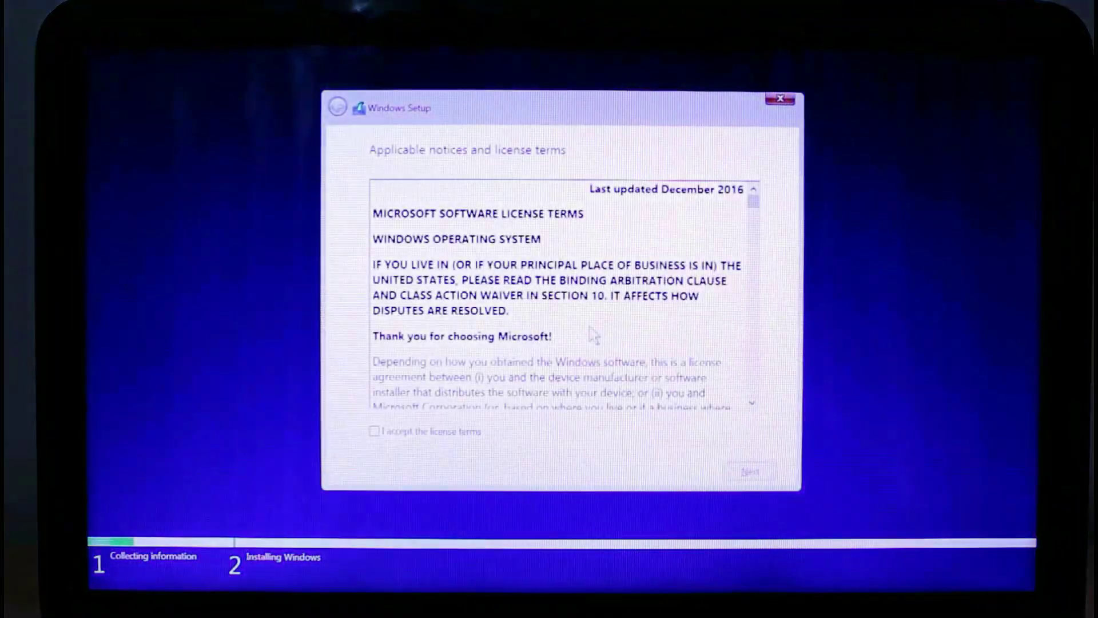
{"action": "left_click", "coordinate": [375, 431]}
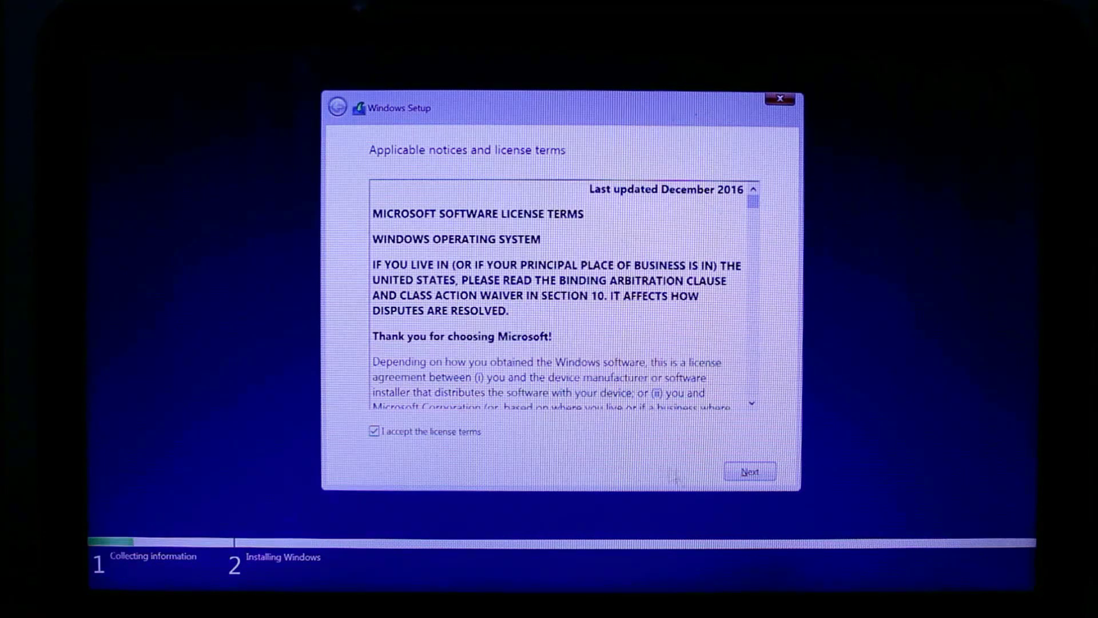
{"action": "left_click", "coordinate": [755, 473]}
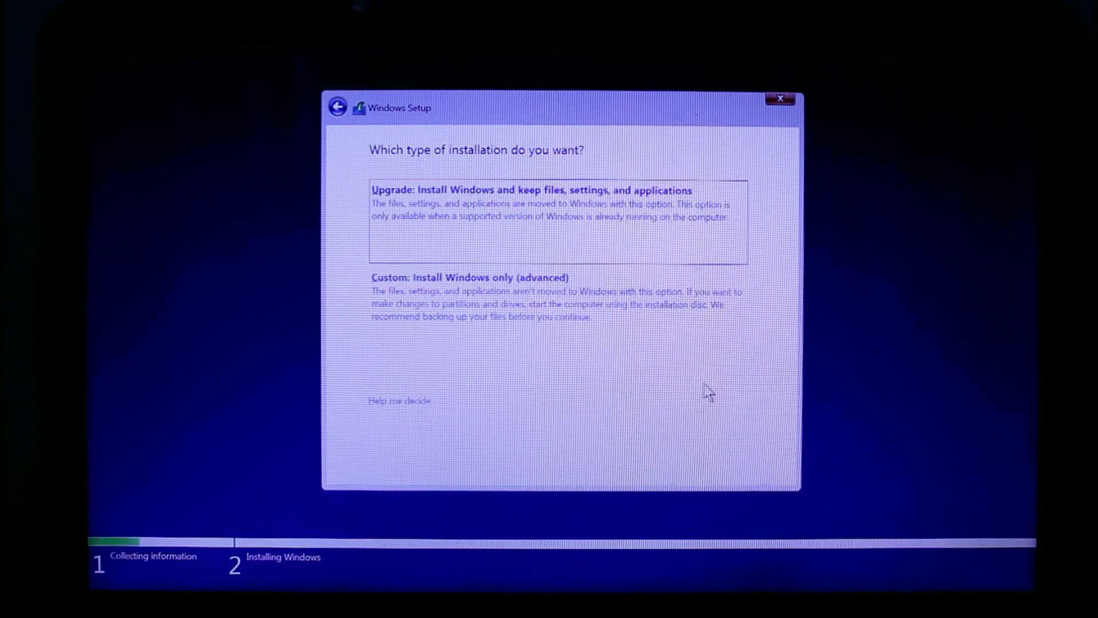
{"action": "left_click", "coordinate": [650, 331]}
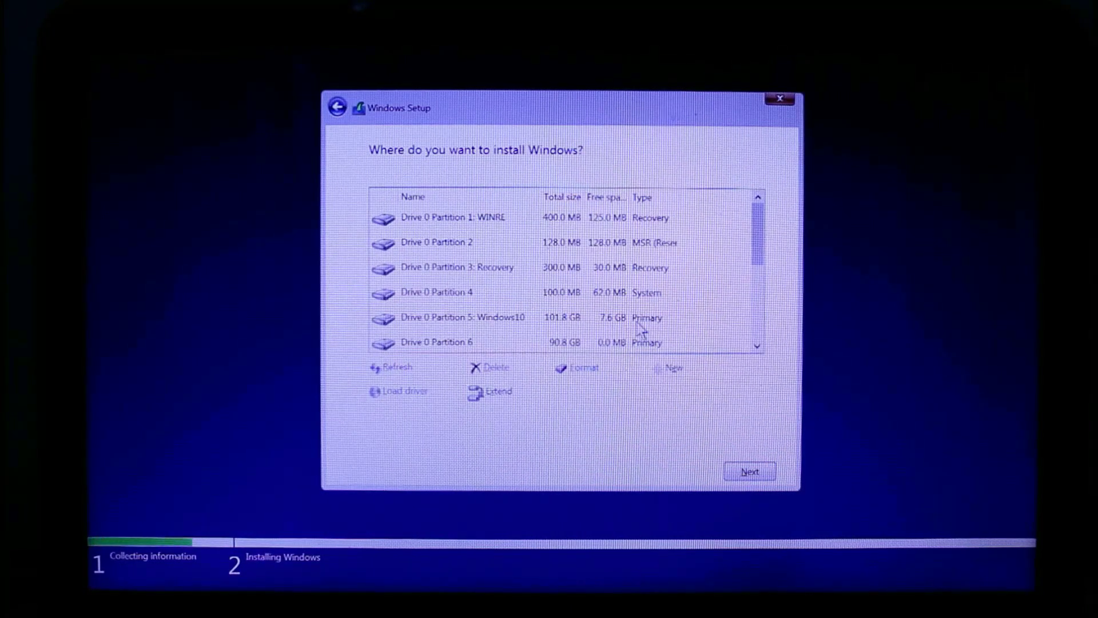
Step: Delete the WINRE, 128 MB reserved and Windows10 partitions on Drive 0
{"action": "left_click", "coordinate": [645, 220]}
{"action": "left_click", "coordinate": [491, 367]}
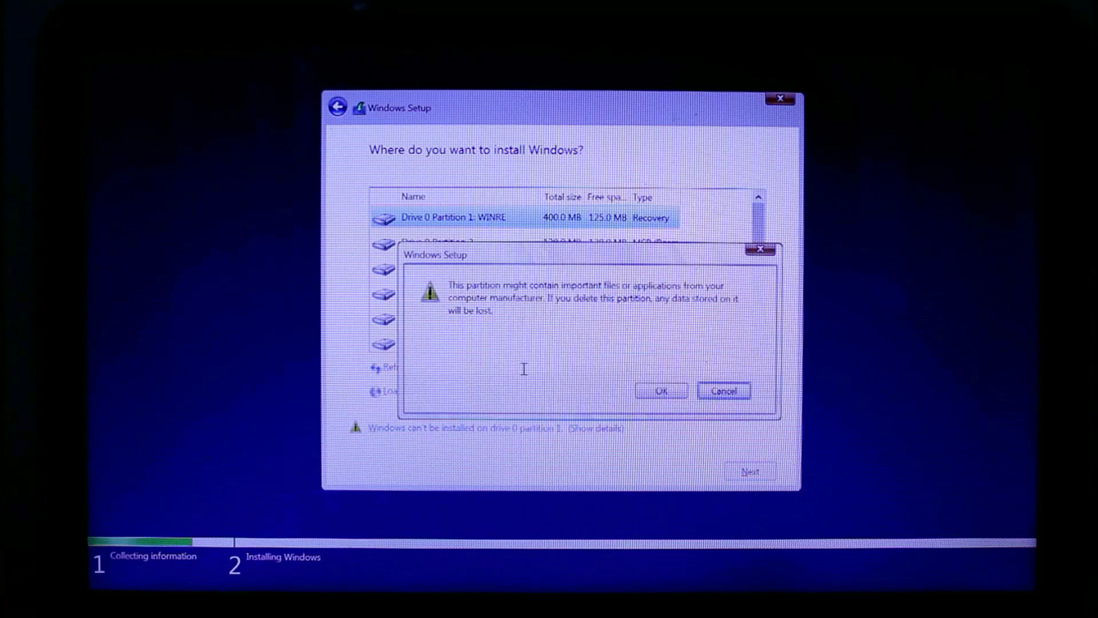
{"action": "left_click", "coordinate": [661, 391]}
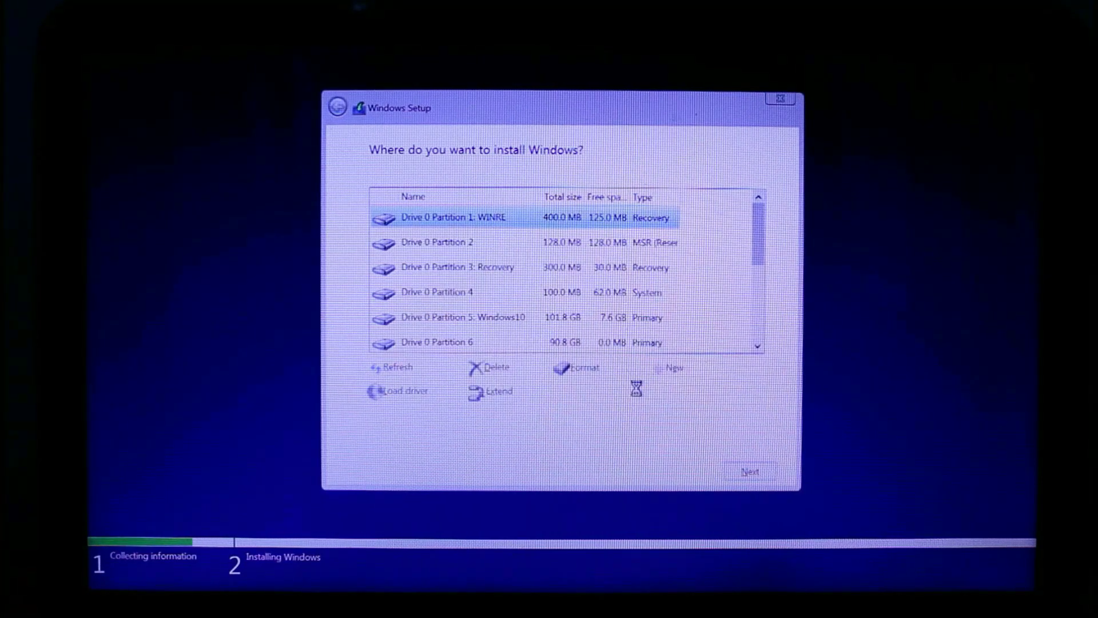
{"action": "left_click", "coordinate": [612, 244]}
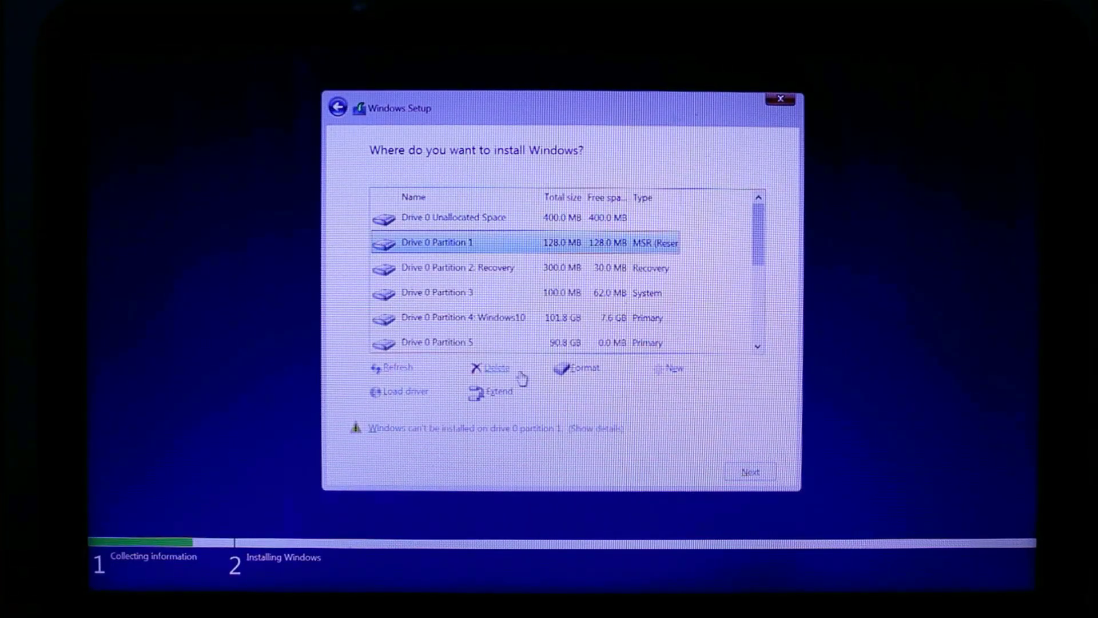
{"action": "left_click", "coordinate": [498, 369]}
{"action": "left_click", "coordinate": [661, 391]}
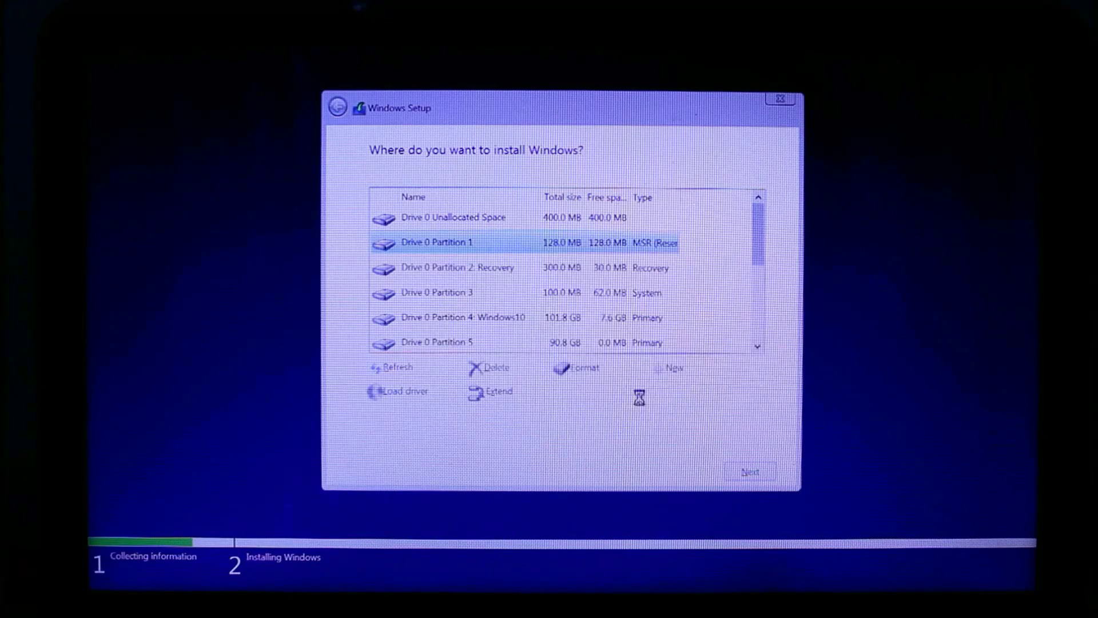
{"action": "left_click", "coordinate": [581, 292]}
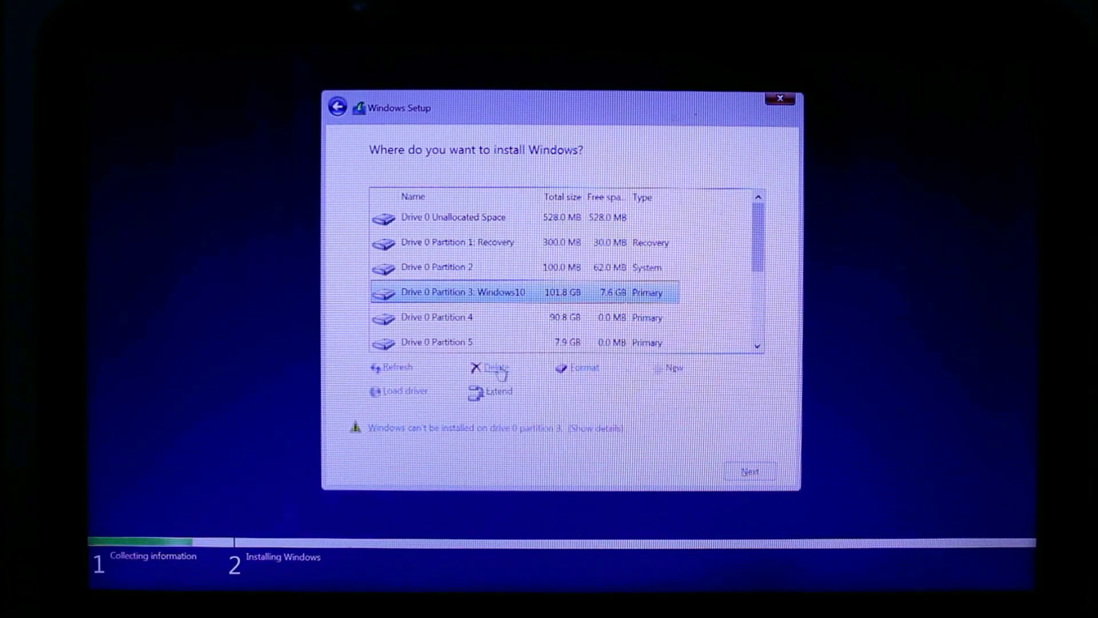
{"action": "left_click", "coordinate": [496, 367]}
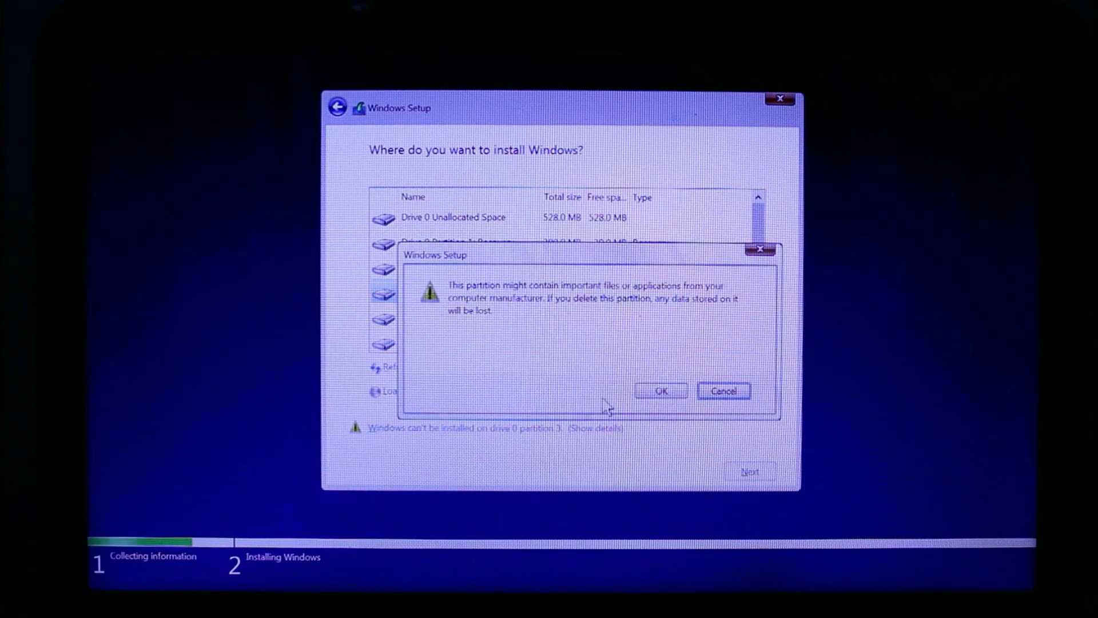
{"action": "left_click", "coordinate": [660, 392]}
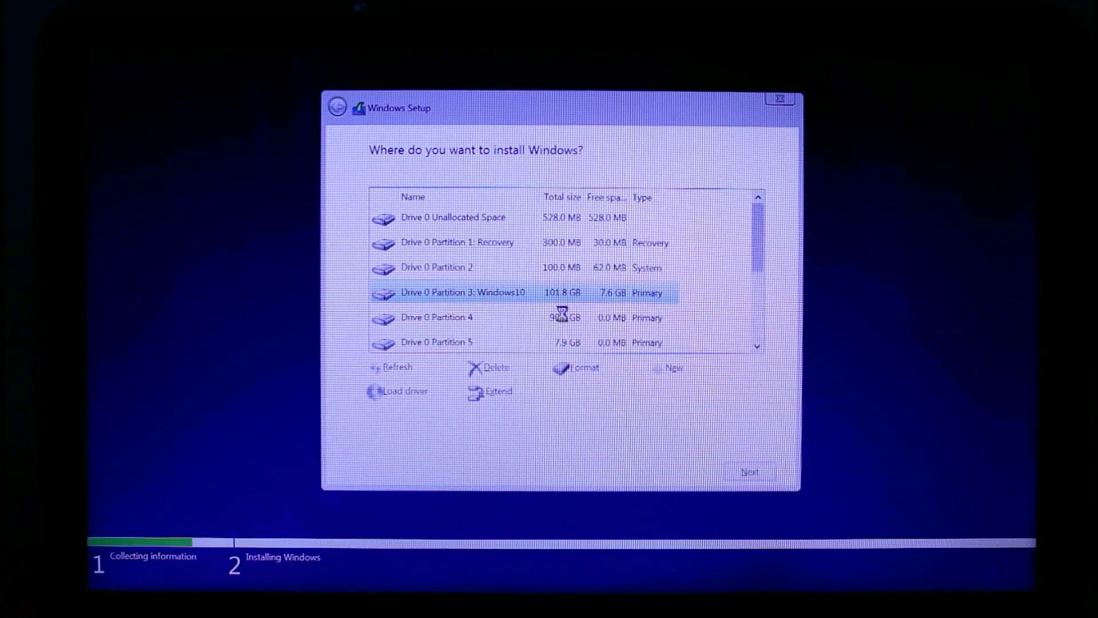
Step: Delete the 100 MB System, 300 MB Recovery and 450 MB recovery partitions
{"action": "left_click", "coordinate": [501, 269]}
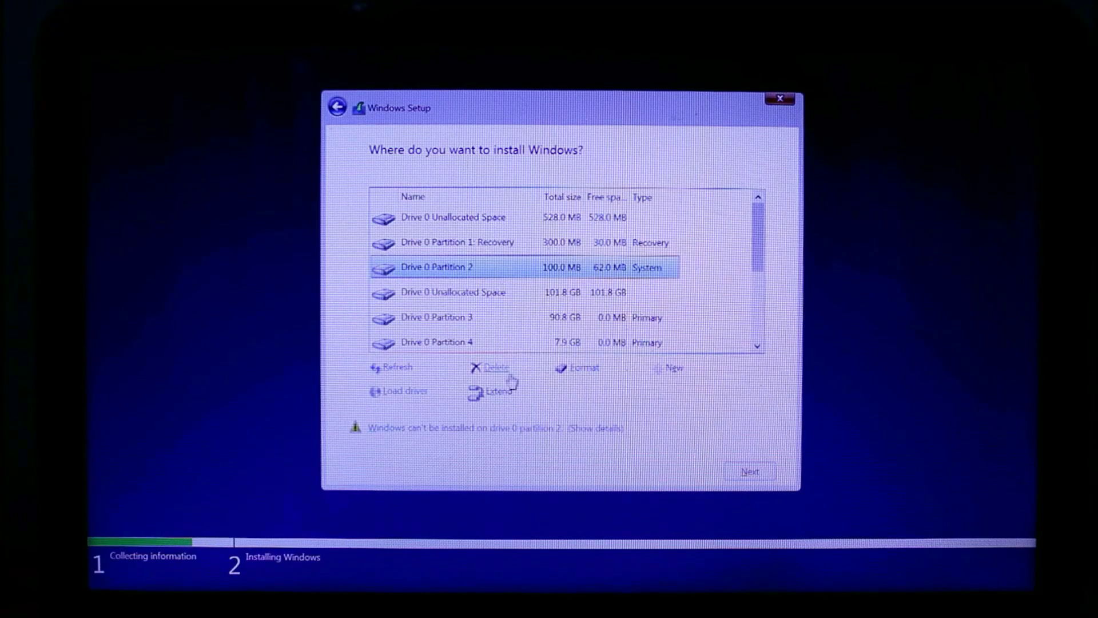
{"action": "left_click", "coordinate": [496, 367]}
{"action": "left_click", "coordinate": [659, 391]}
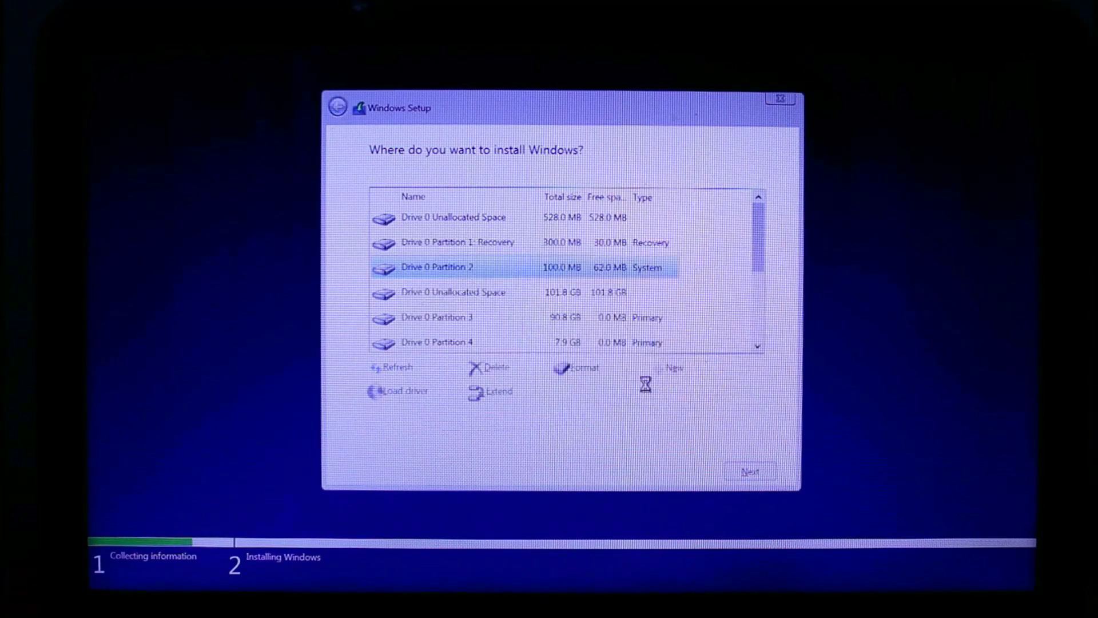
{"action": "left_click", "coordinate": [507, 242]}
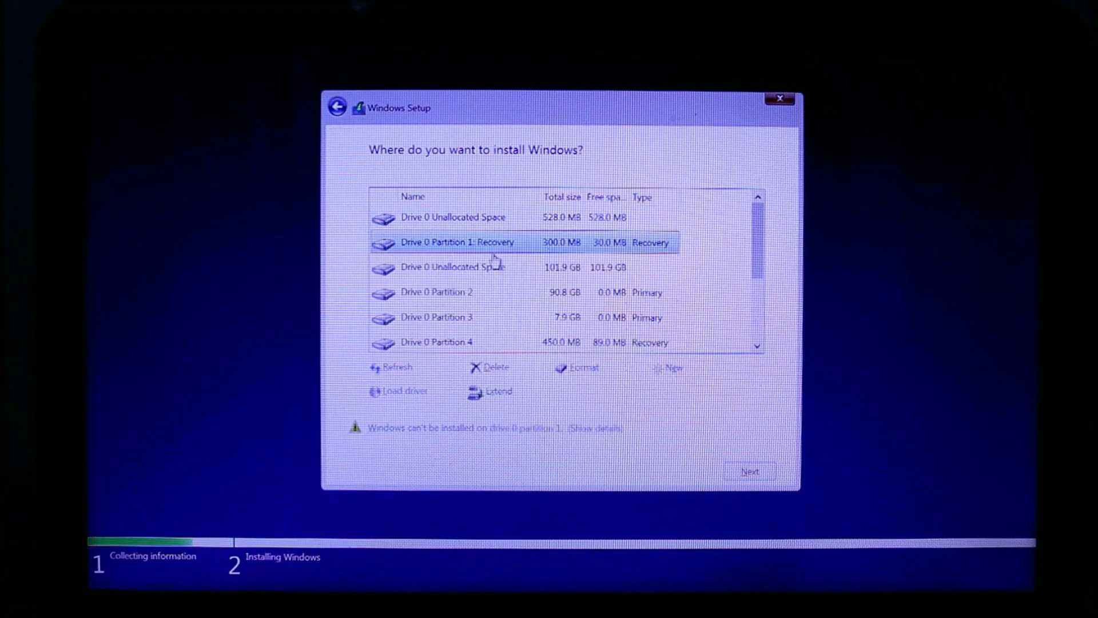
{"action": "left_click", "coordinate": [496, 368]}
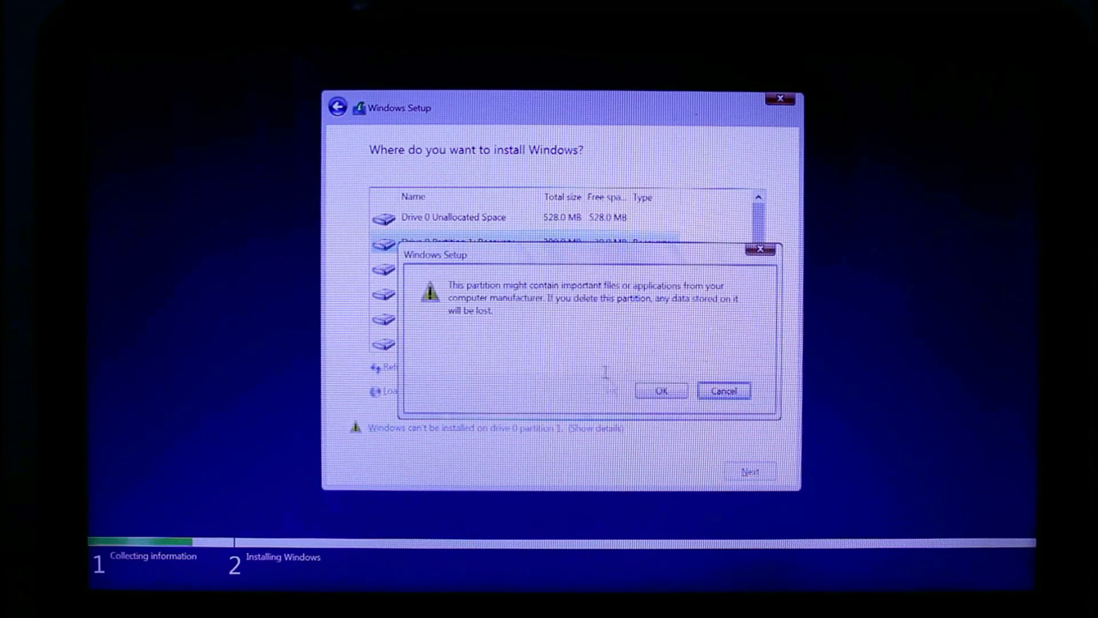
{"action": "left_click", "coordinate": [662, 392]}
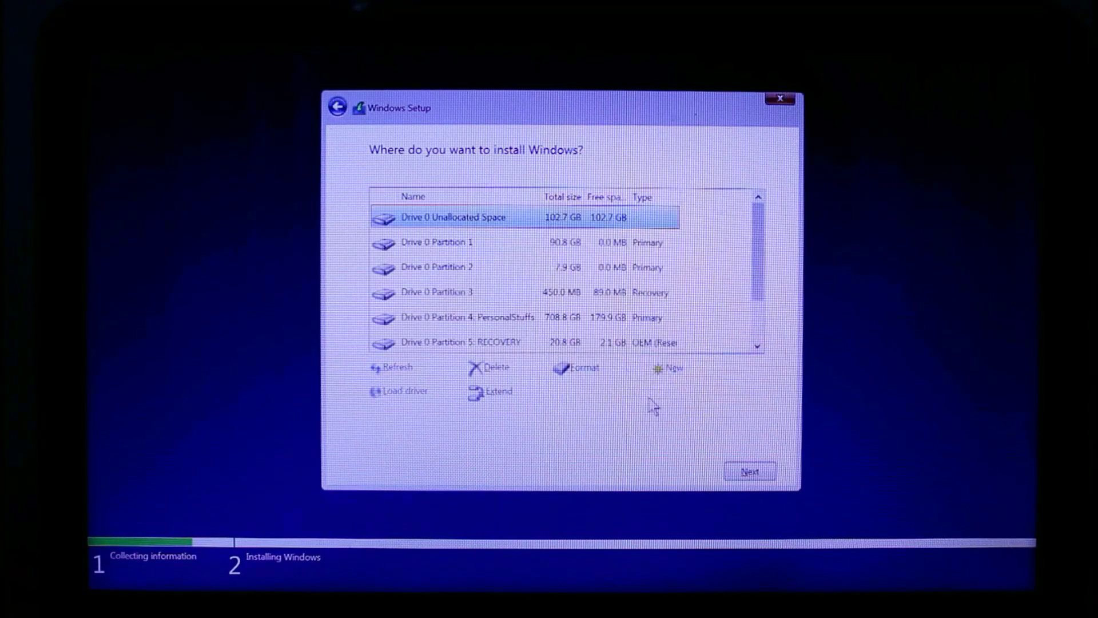
{"action": "left_click", "coordinate": [429, 292]}
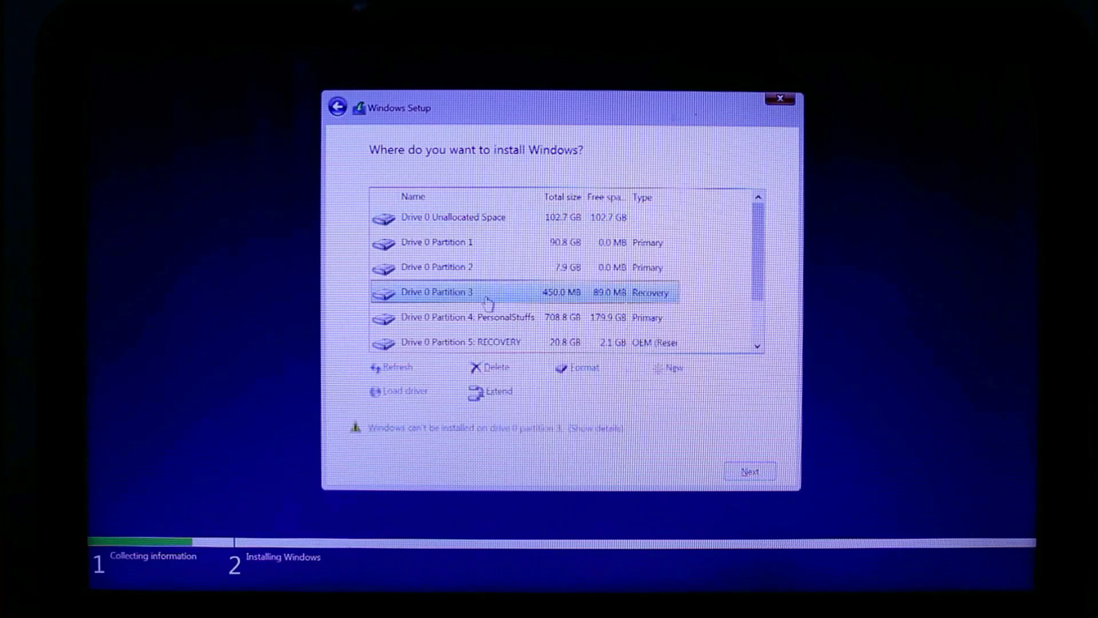
{"action": "left_click", "coordinate": [497, 368]}
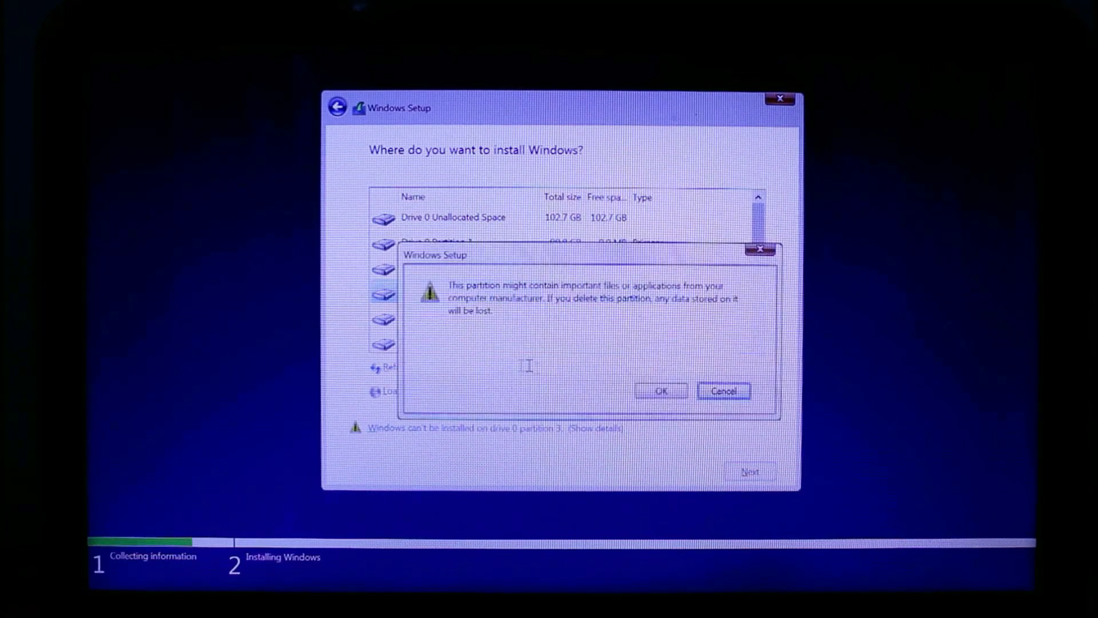
{"action": "left_click", "coordinate": [662, 392]}
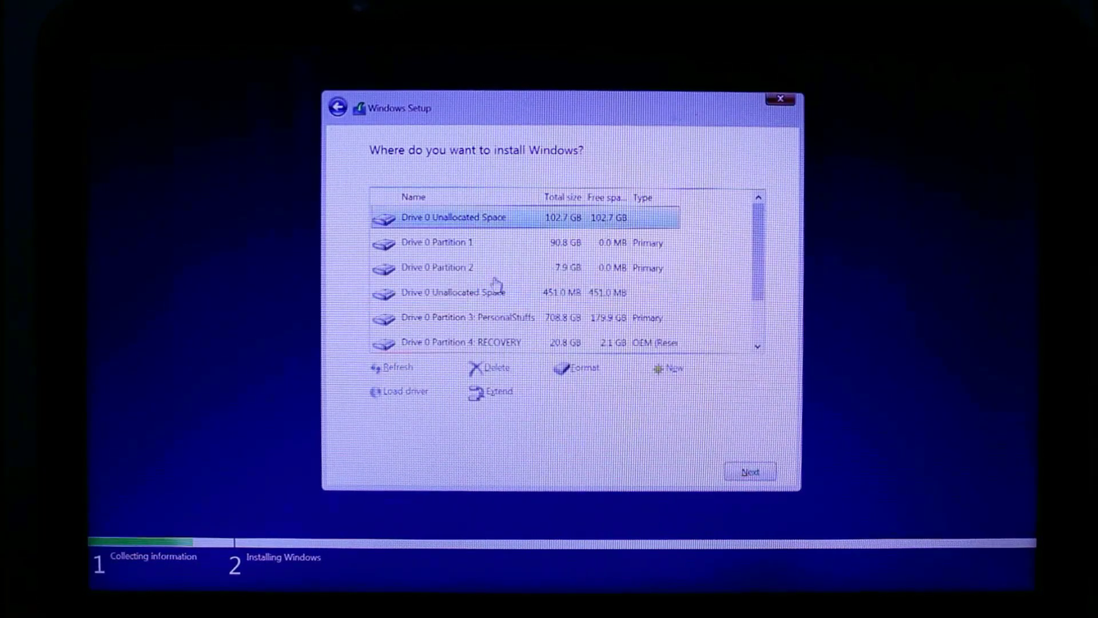
Step: Delete Drive 0's 90.8 GB Partition 1
{"action": "left_click", "coordinate": [437, 266]}
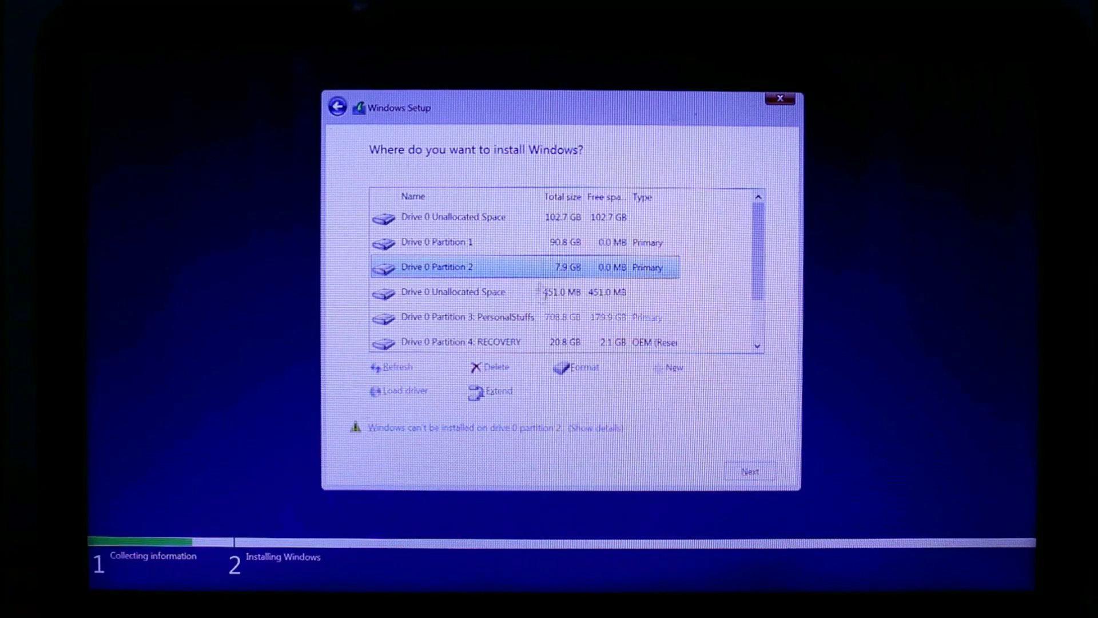
{"action": "left_click", "coordinate": [543, 341]}
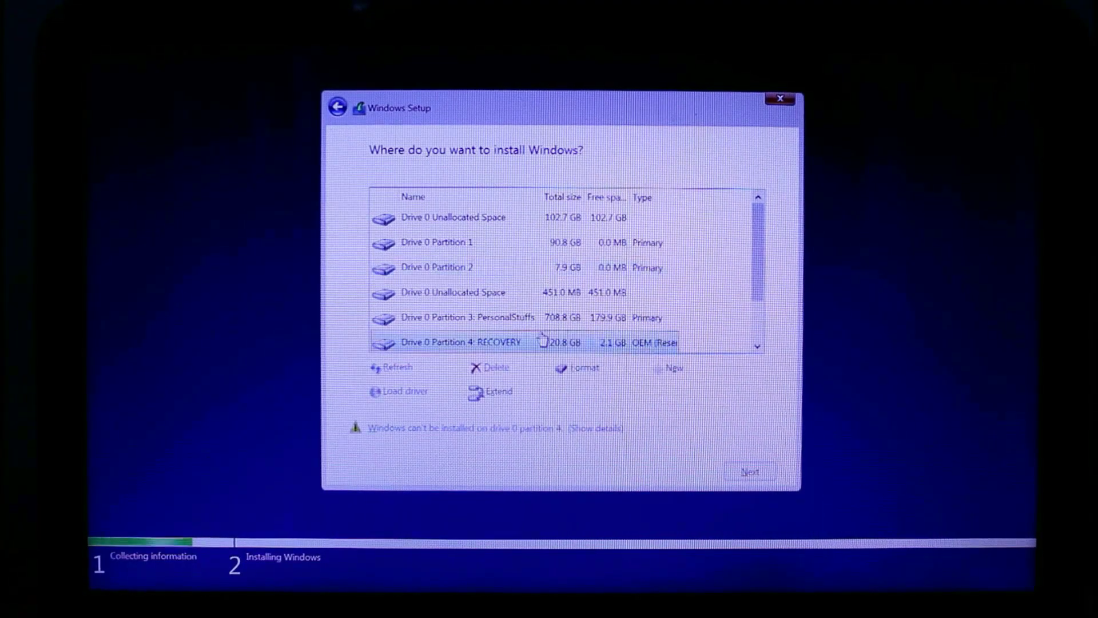
{"action": "scroll", "coordinate": [543, 341], "scroll_direction": "down", "scroll_amount": 1}
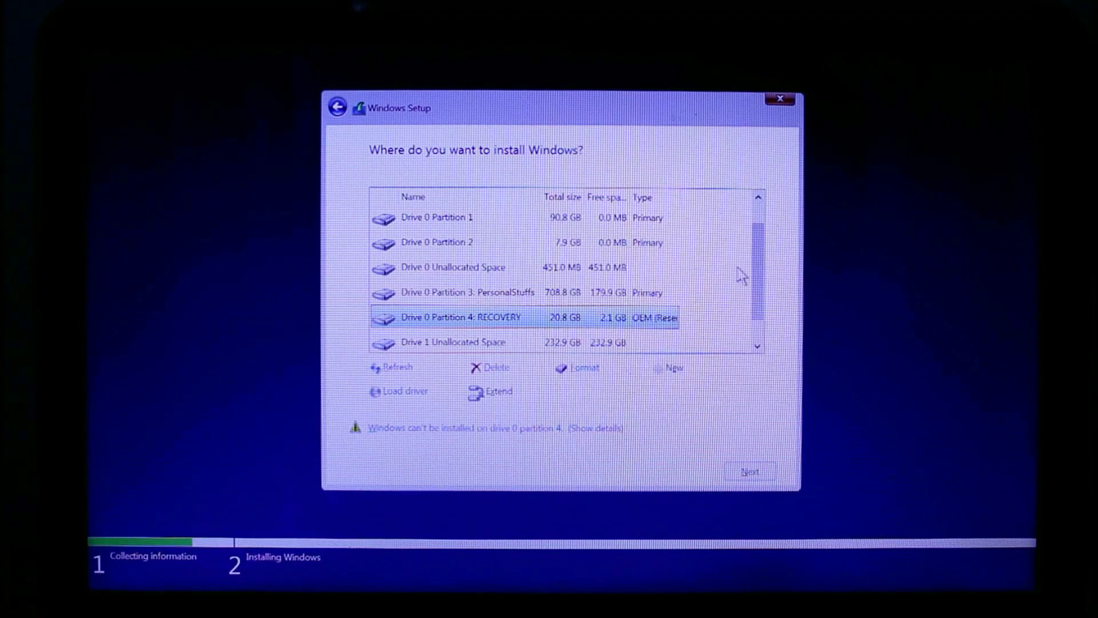
{"action": "mouse_move", "coordinate": [757, 274]}
{"action": "left_mouse_down"}
{"action": "mouse_move", "coordinate": [753, 334]}
{"action": "mouse_move", "coordinate": [758, 206]}
{"action": "left_mouse_up"}
{"action": "left_click", "coordinate": [620, 242]}
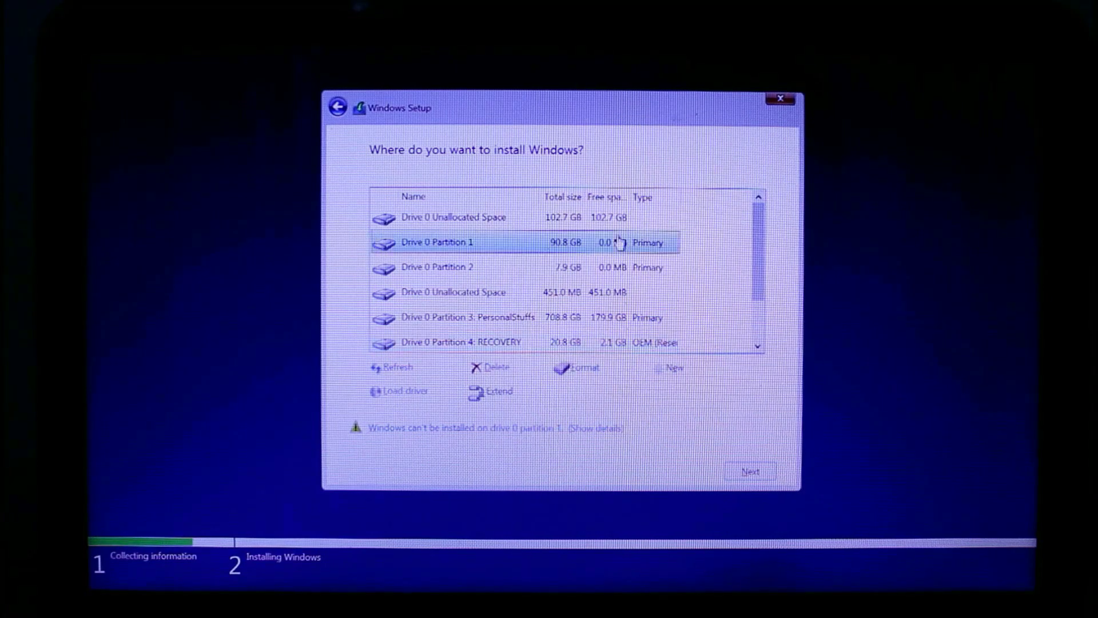
{"action": "left_click", "coordinate": [493, 367]}
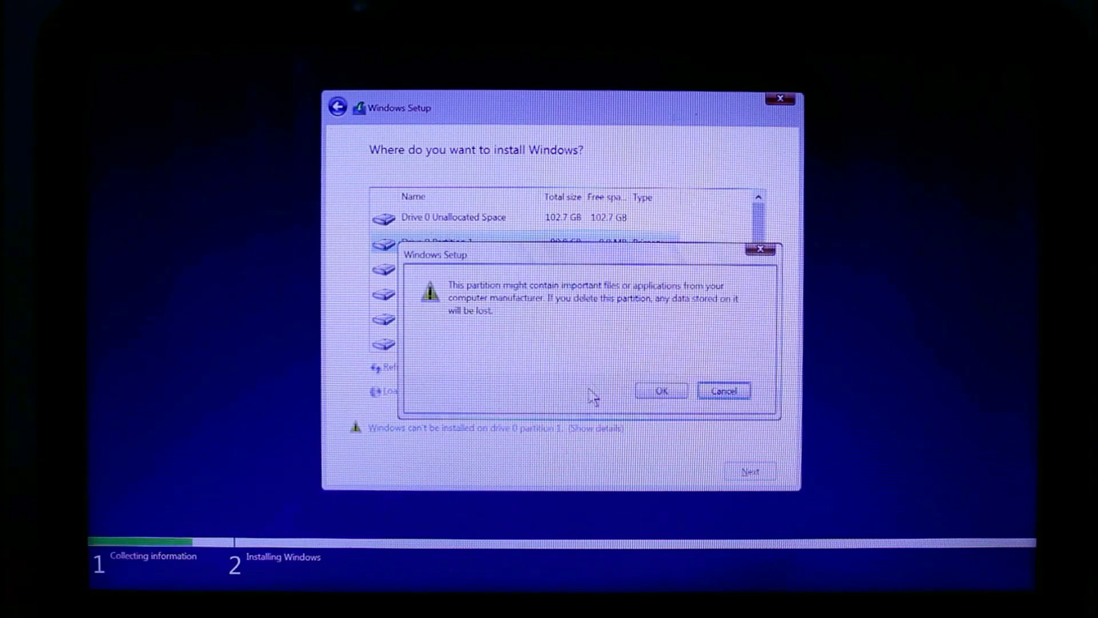
{"action": "left_click", "coordinate": [662, 391]}
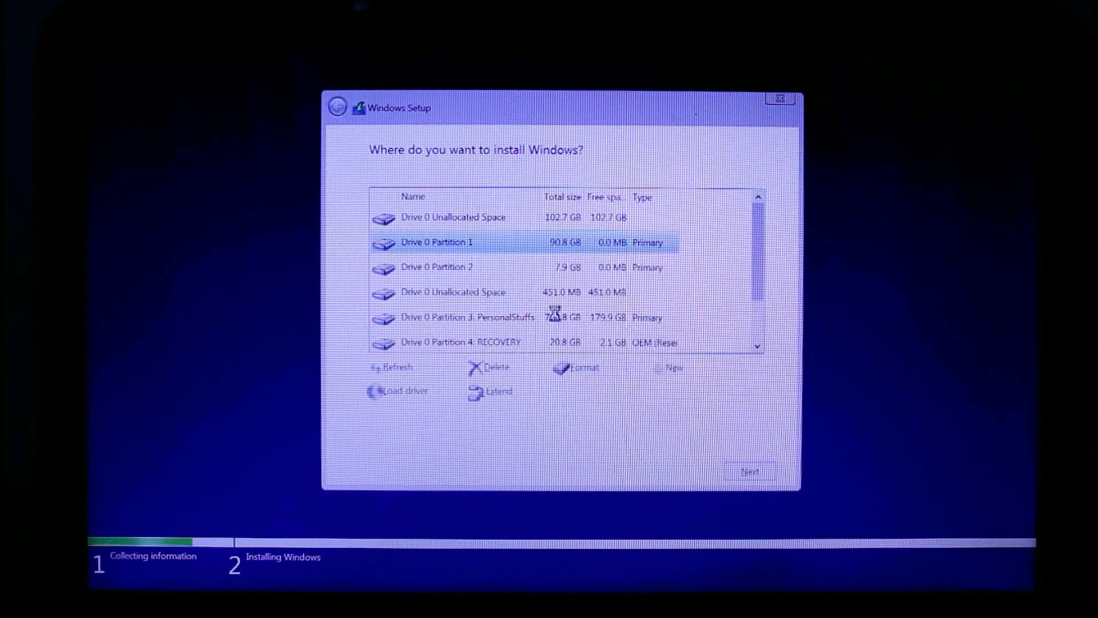
Step: Delete the 7.9 GB, PersonalStuffs and RECOVERY partitions from Drive 0
{"action": "left_click", "coordinate": [560, 248]}
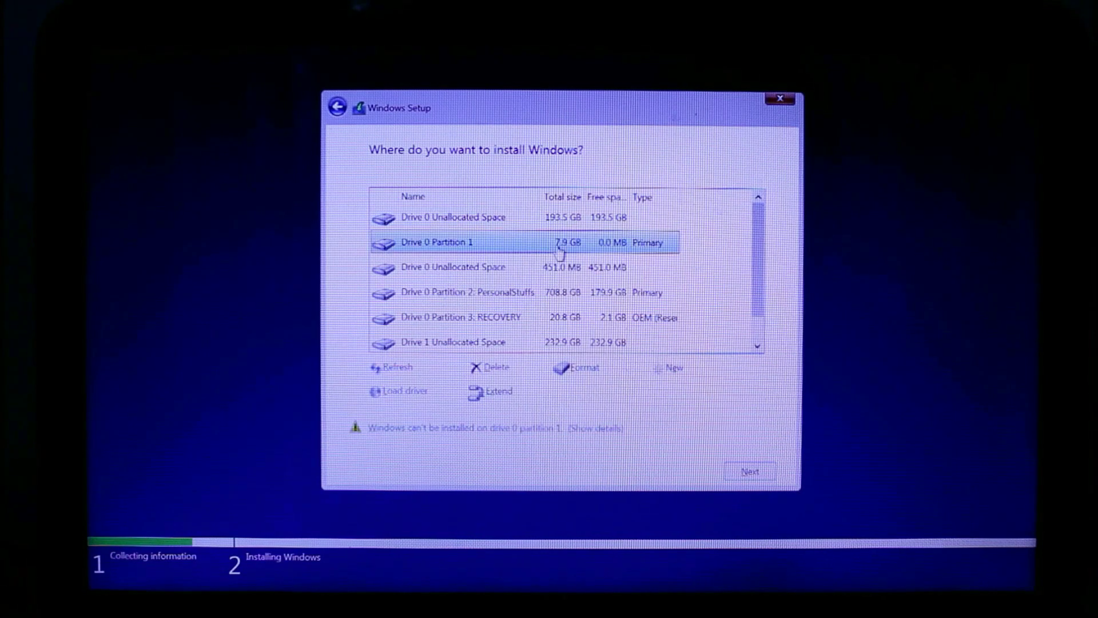
{"action": "left_click", "coordinate": [493, 367]}
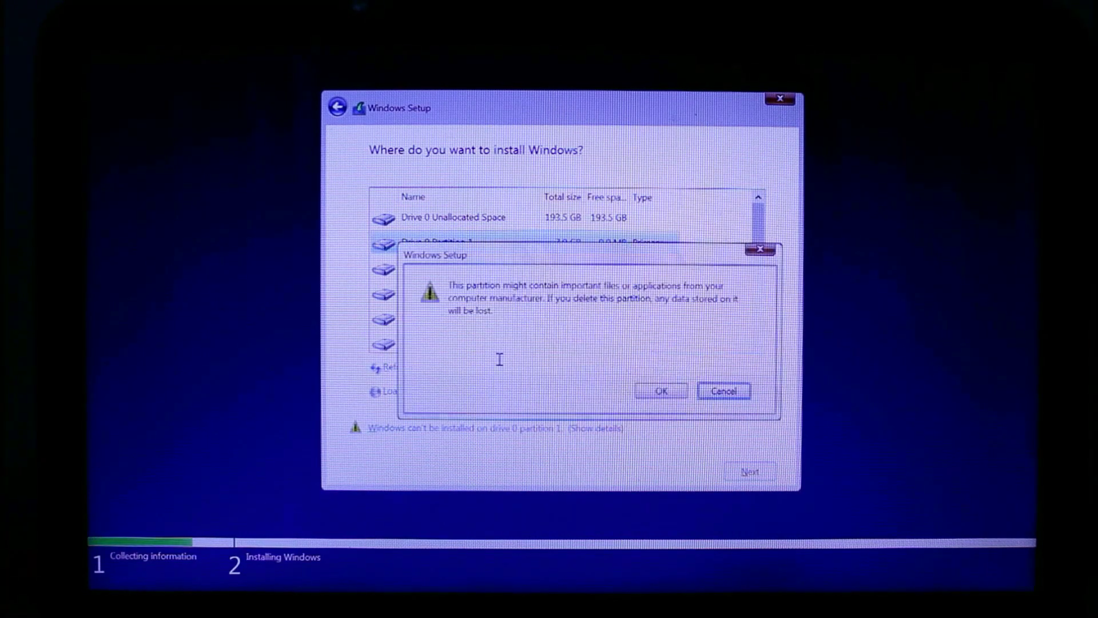
{"action": "left_click", "coordinate": [659, 393]}
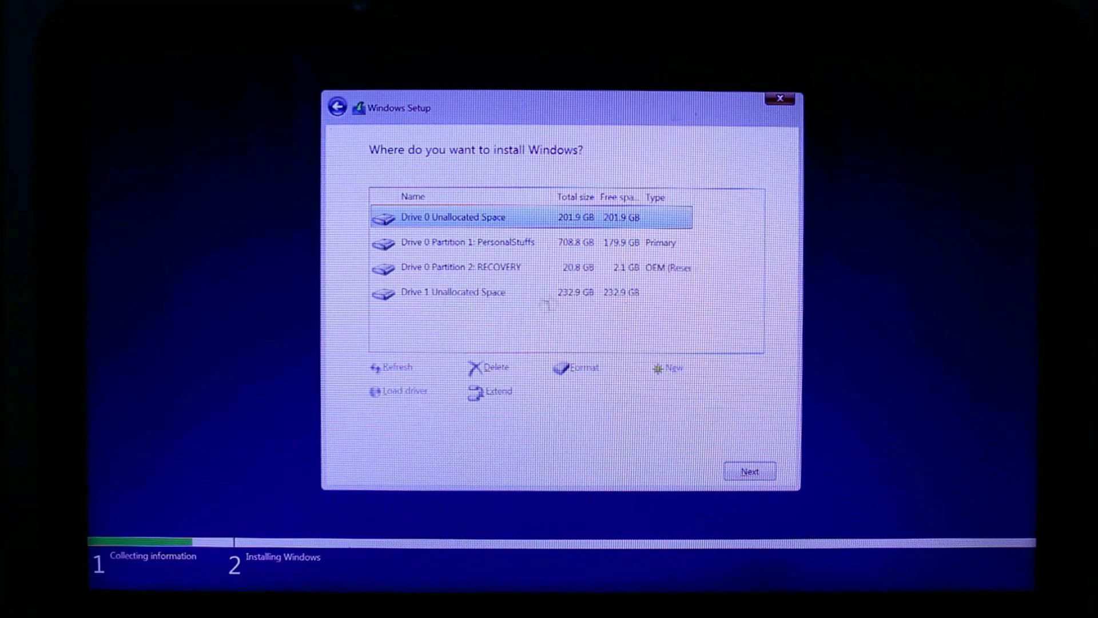
{"action": "left_click", "coordinate": [574, 244]}
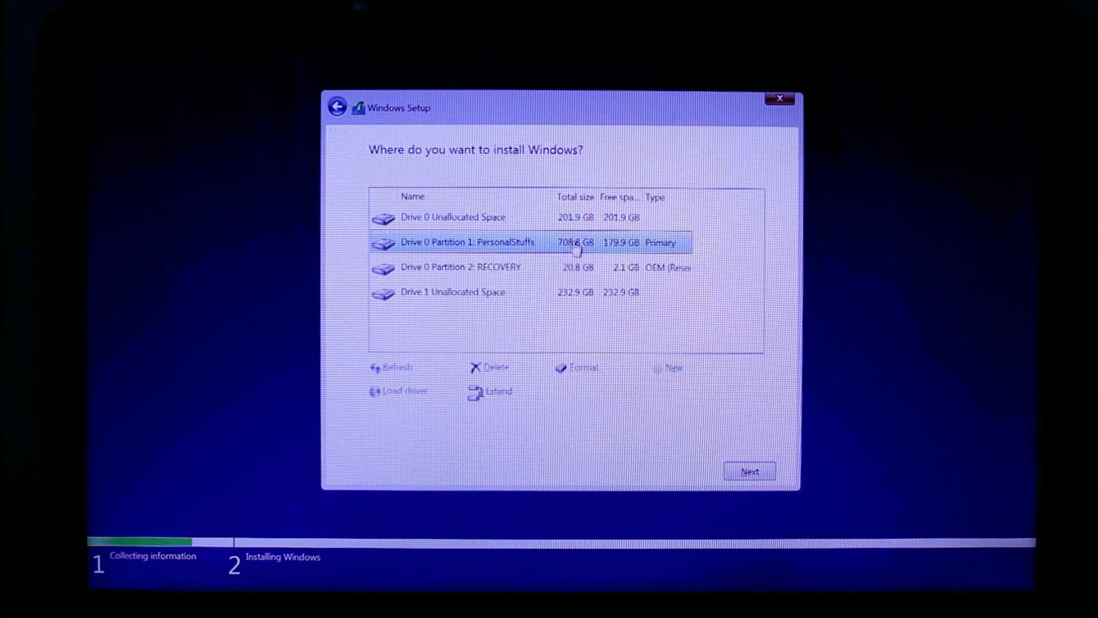
{"action": "left_click", "coordinate": [496, 368]}
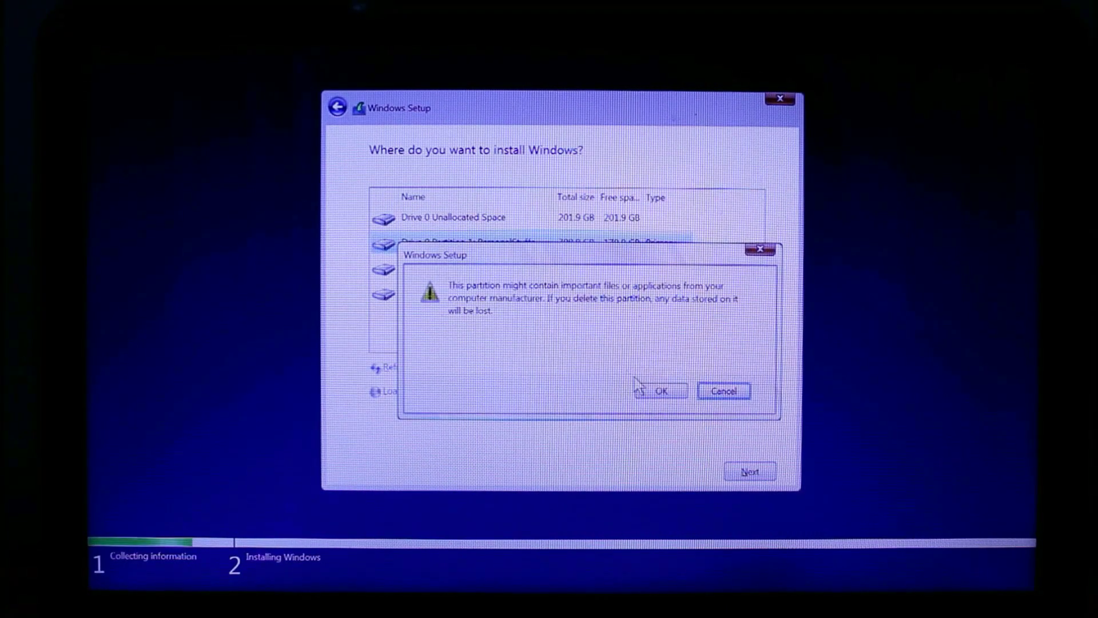
{"action": "left_click", "coordinate": [652, 391]}
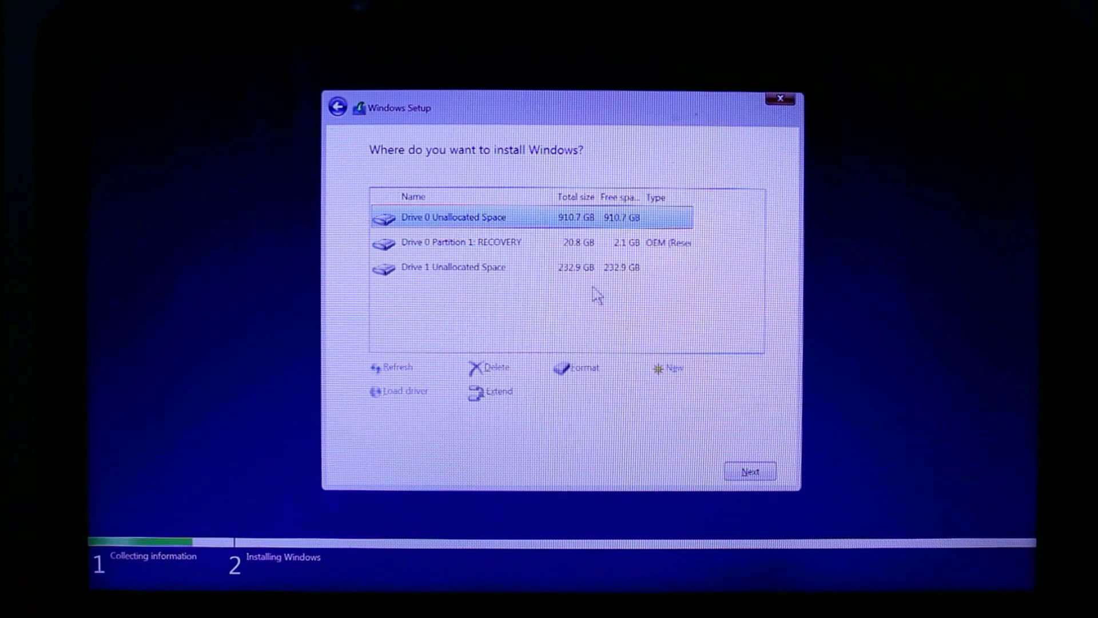
{"action": "left_click", "coordinate": [519, 245]}
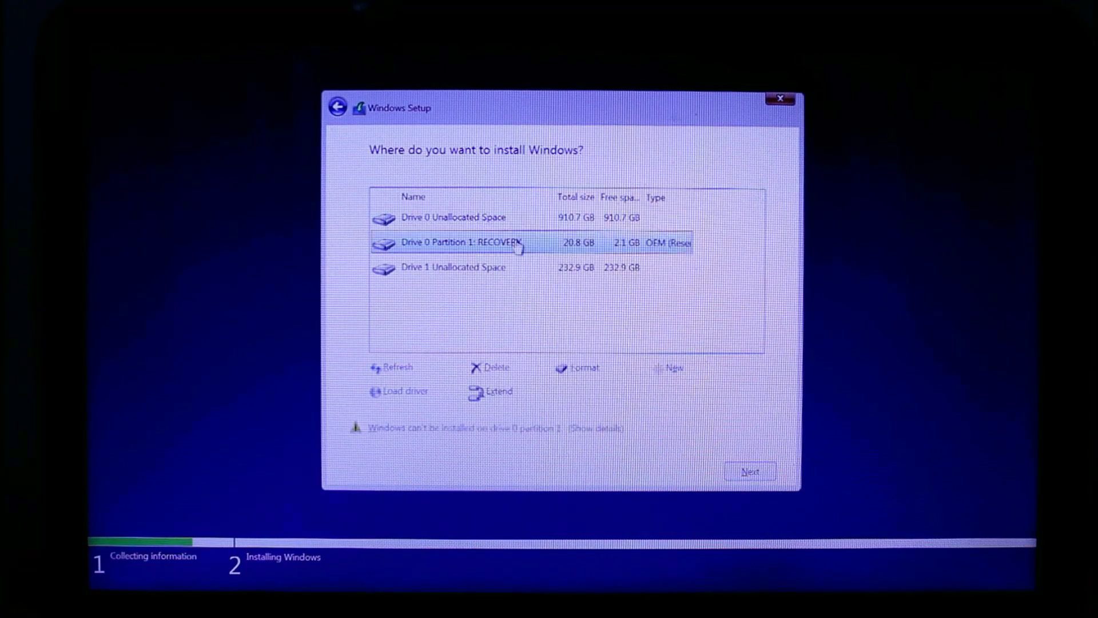
{"action": "left_click", "coordinate": [491, 367]}
{"action": "left_click", "coordinate": [659, 392]}
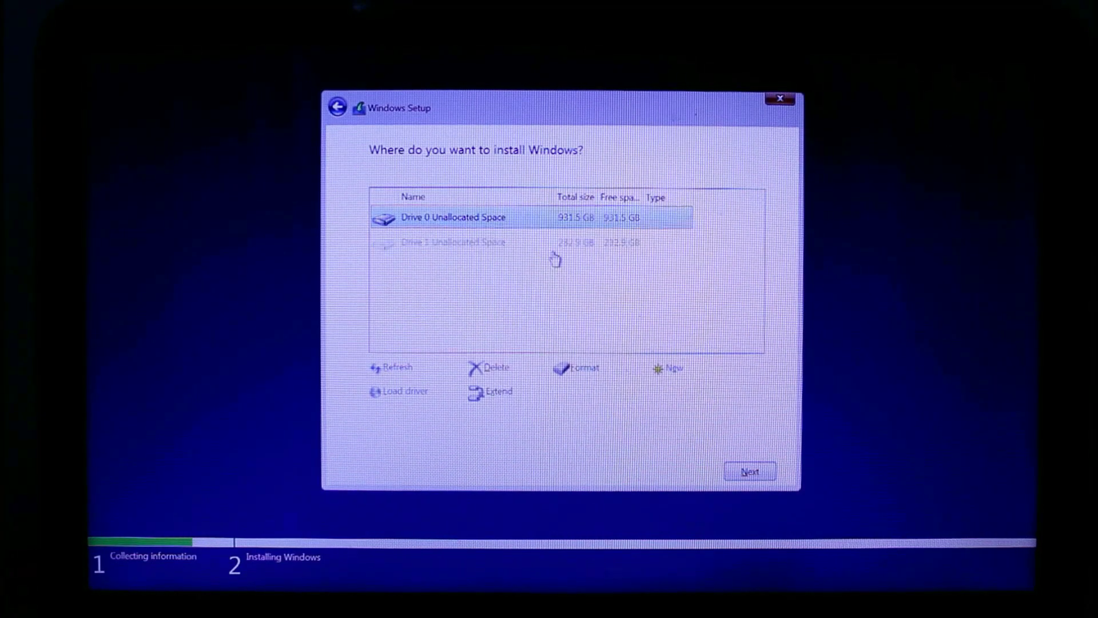
Step: Select Drive 1's 232.9 GB unallocated space, not Drive 0's 931.5 GB space
{"action": "left_click", "coordinate": [555, 244]}
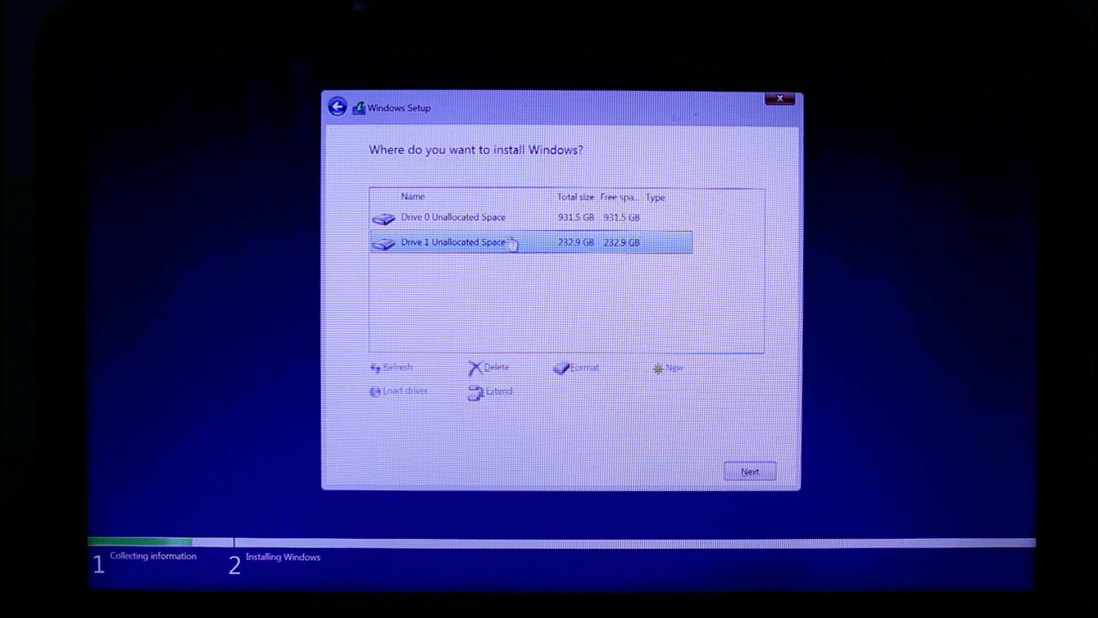
{"action": "left_click", "coordinate": [498, 220]}
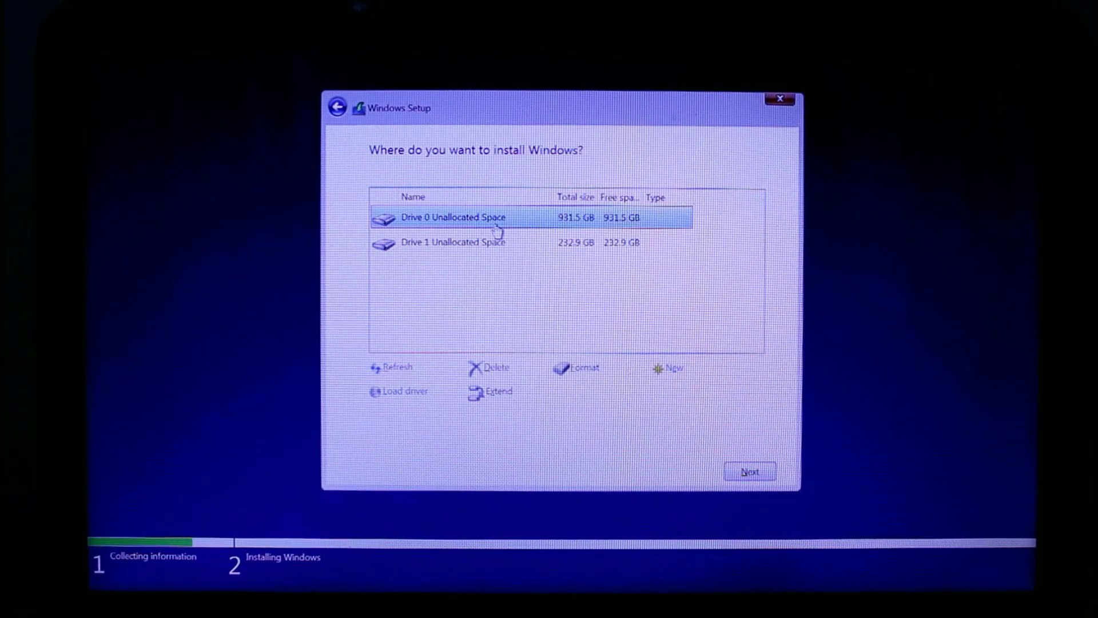
{"action": "left_click", "coordinate": [492, 247]}
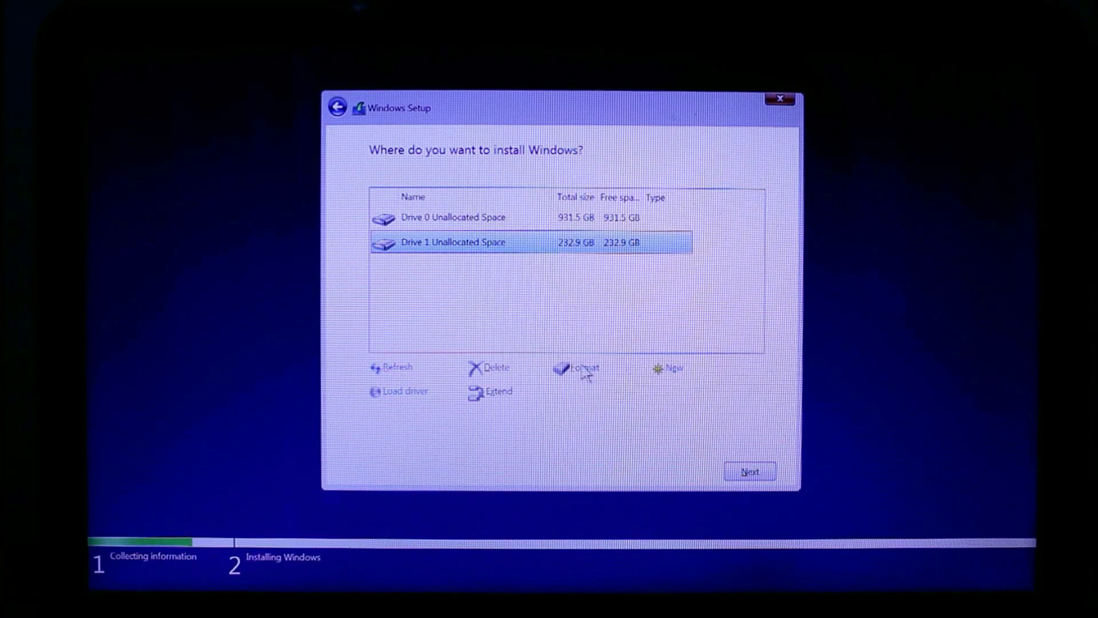
Step: Create a full 238475 MB partition on Drive 1, accept the extra system partitions, and install to Partition 4
{"action": "left_click", "coordinate": [672, 373]}
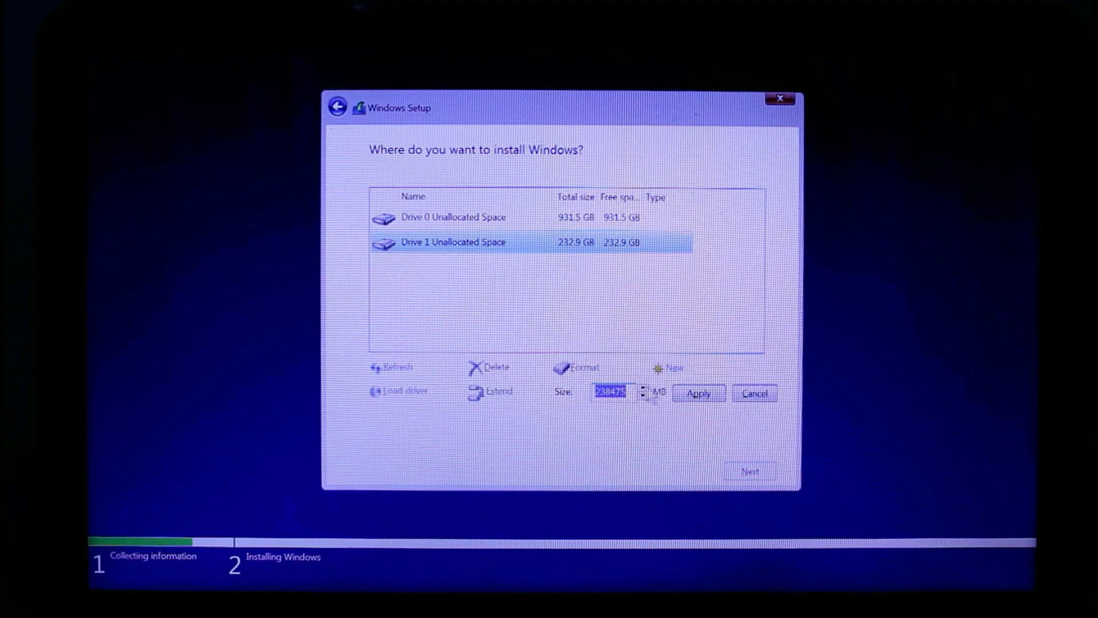
{"action": "left_click", "coordinate": [693, 397]}
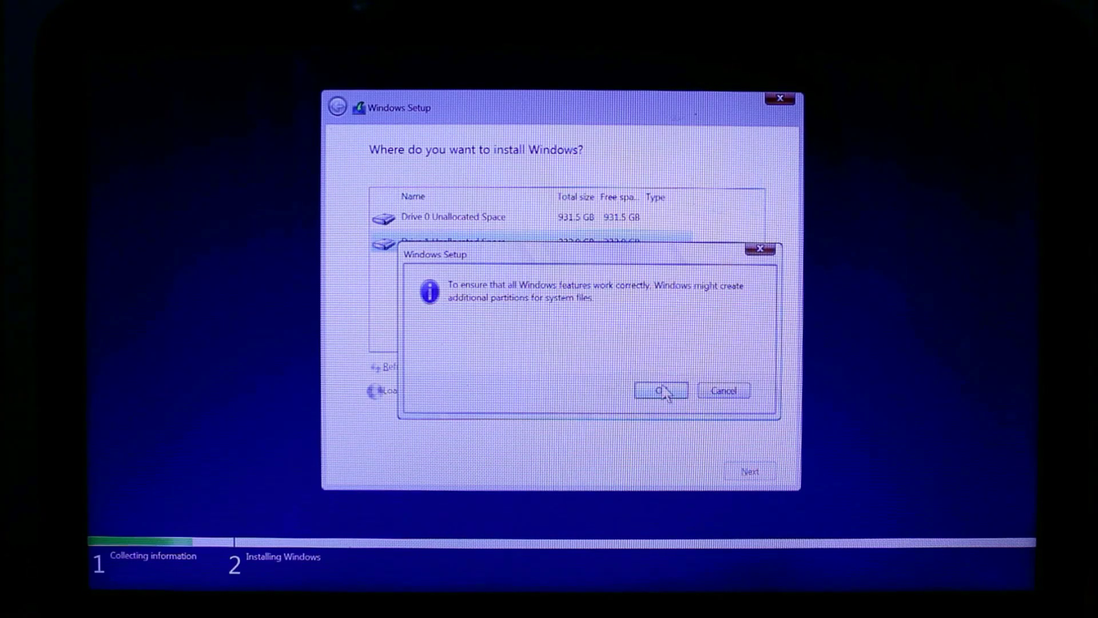
{"action": "left_click", "coordinate": [666, 392]}
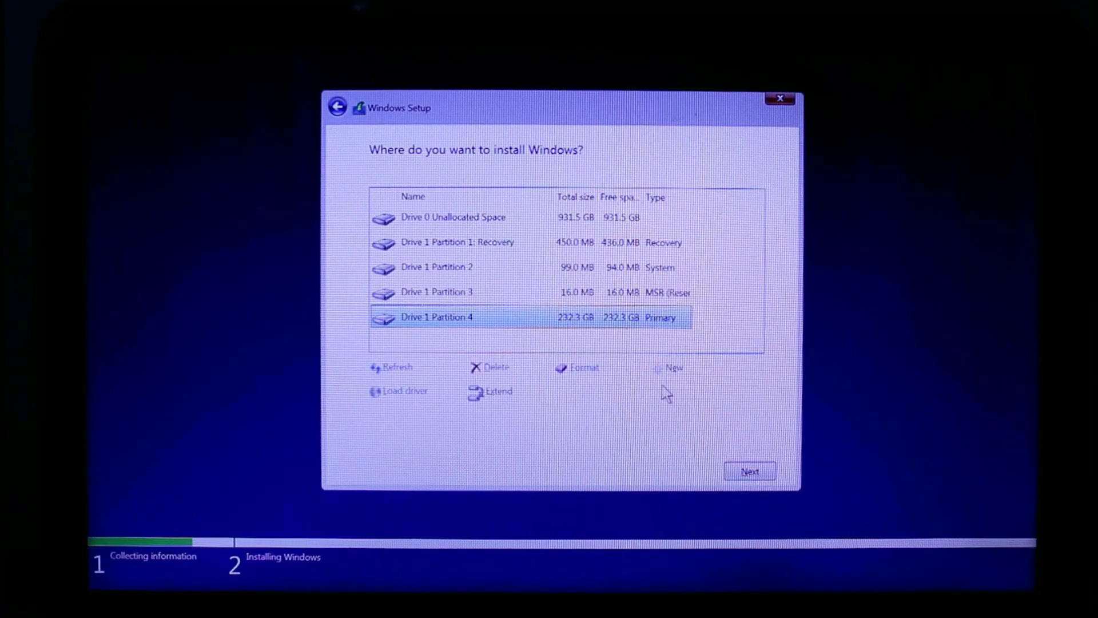
{"action": "left_click", "coordinate": [750, 471]}
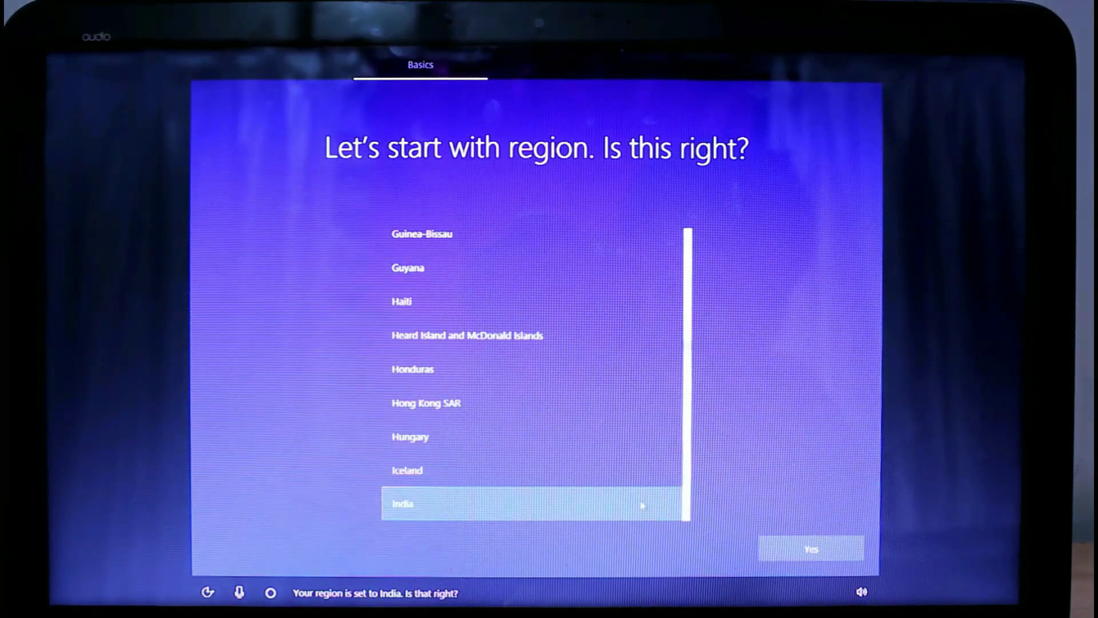
Step: Accept India and English (India), skip a second keyboard layout and network setup
{"action": "left_click", "coordinate": [781, 557]}
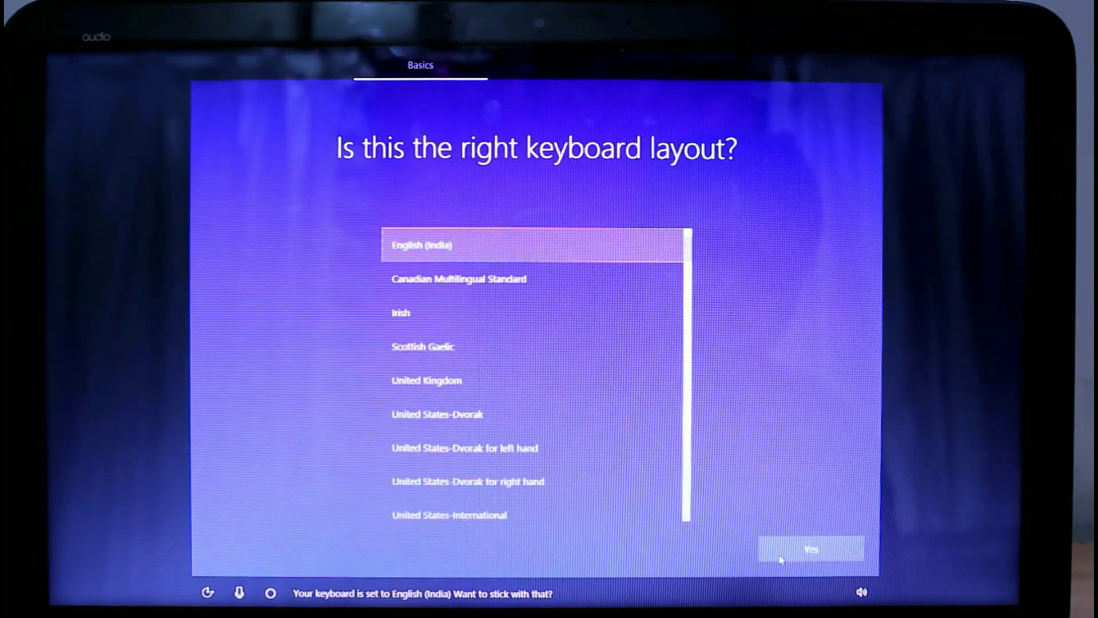
{"action": "left_click", "coordinate": [782, 556]}
{"action": "left_click", "coordinate": [781, 558]}
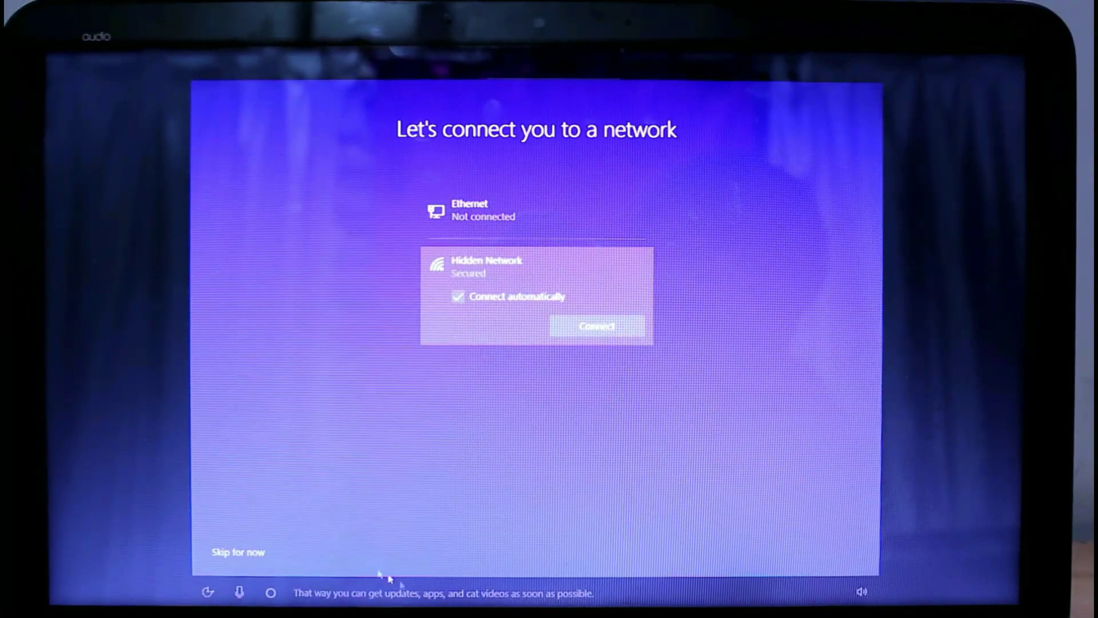
{"action": "left_click", "coordinate": [253, 558]}
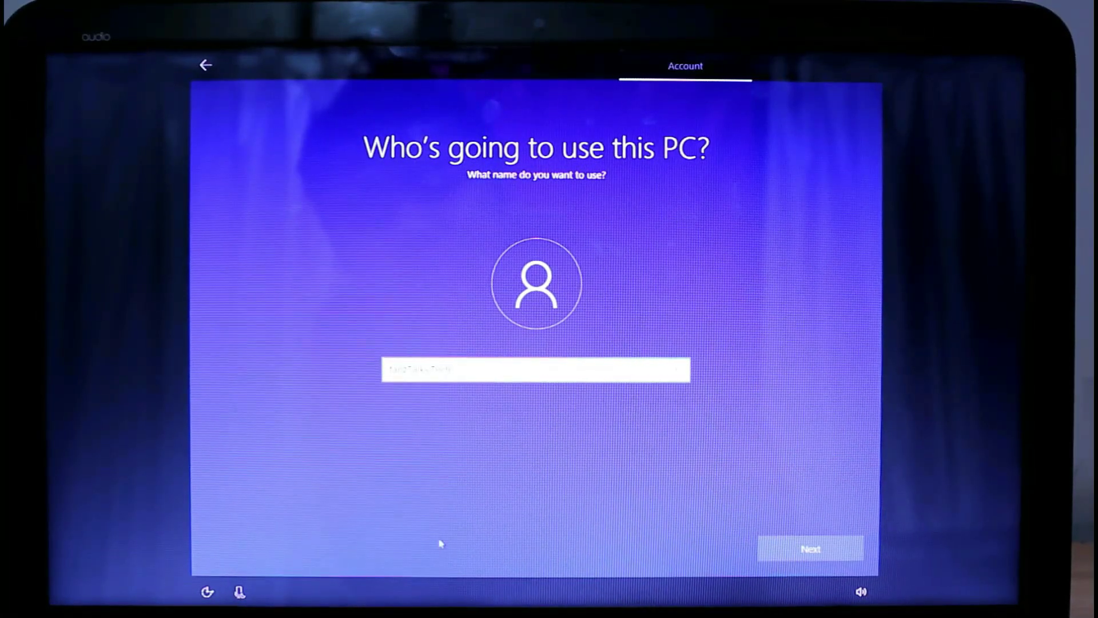
Step: Accept the account name, enter and confirm the password, and pass the hint page
{"action": "left_click", "coordinate": [784, 554]}
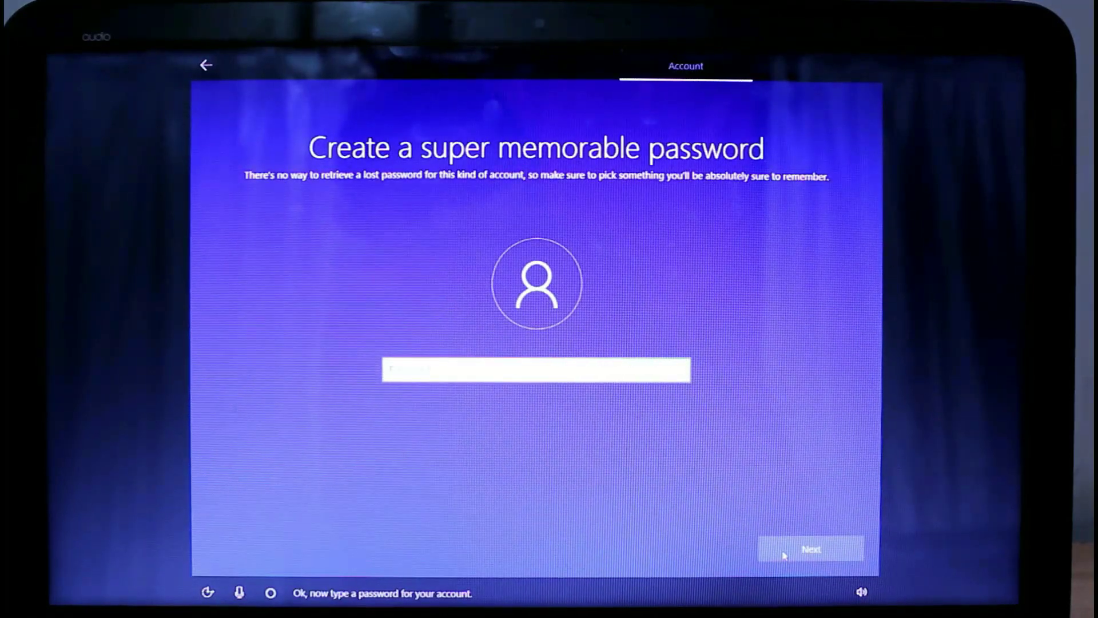
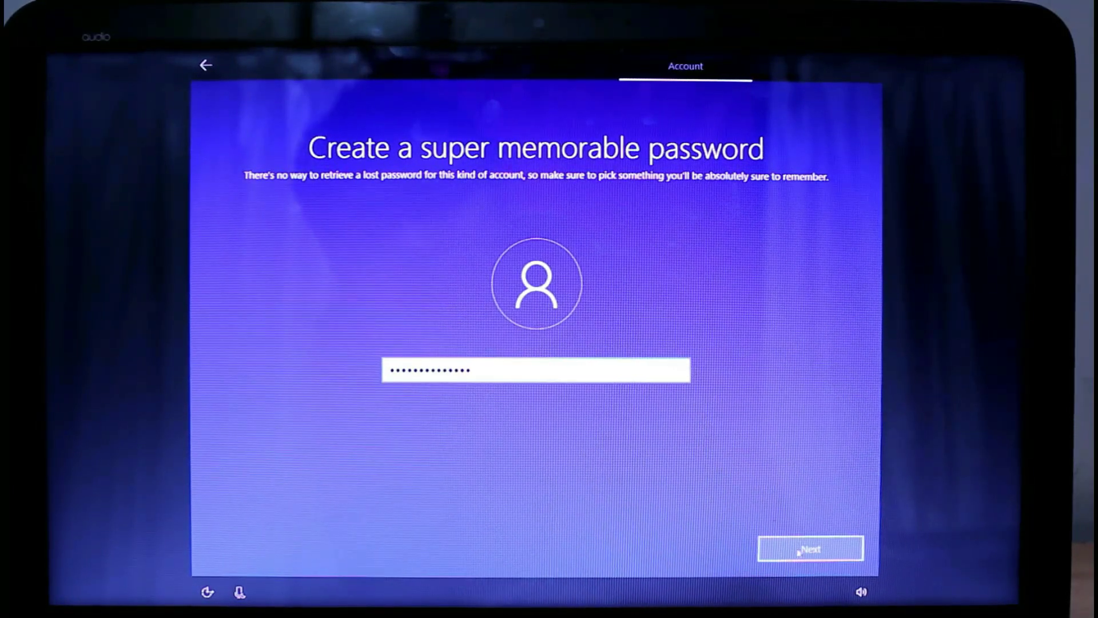
{"action": "left_click", "coordinate": [801, 551]}
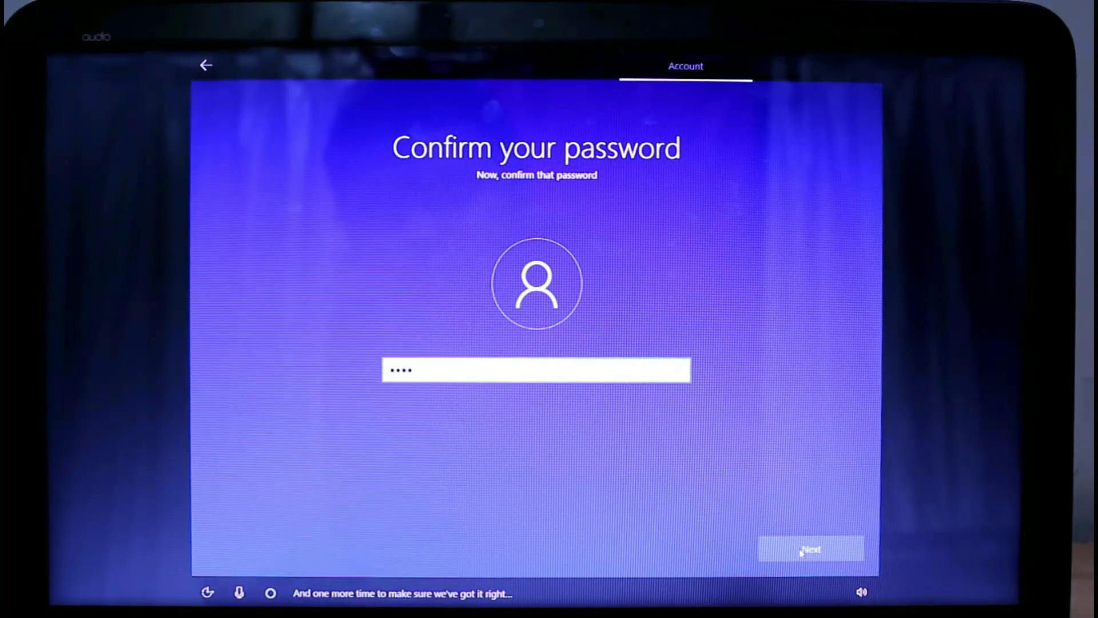
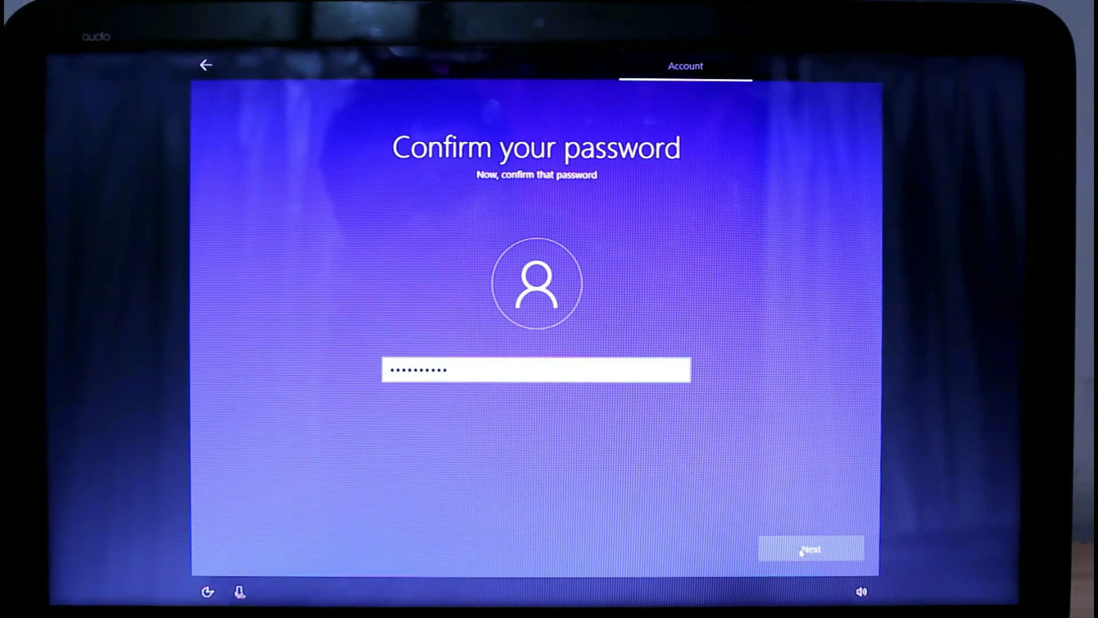
{"action": "left_click", "coordinate": [802, 552]}
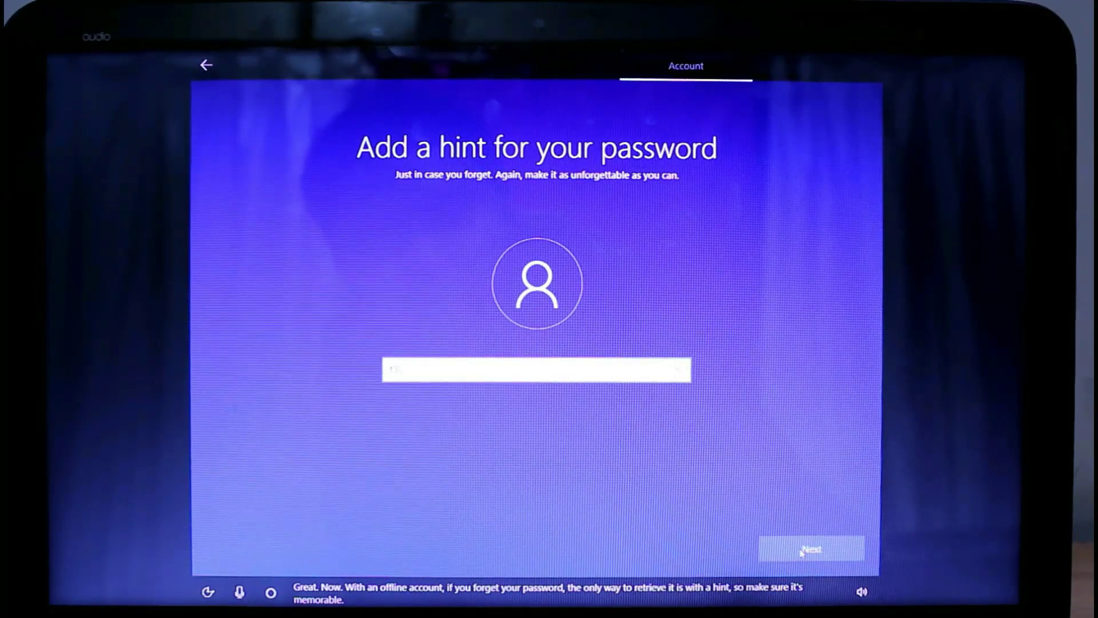
{"action": "left_click", "coordinate": [801, 552]}
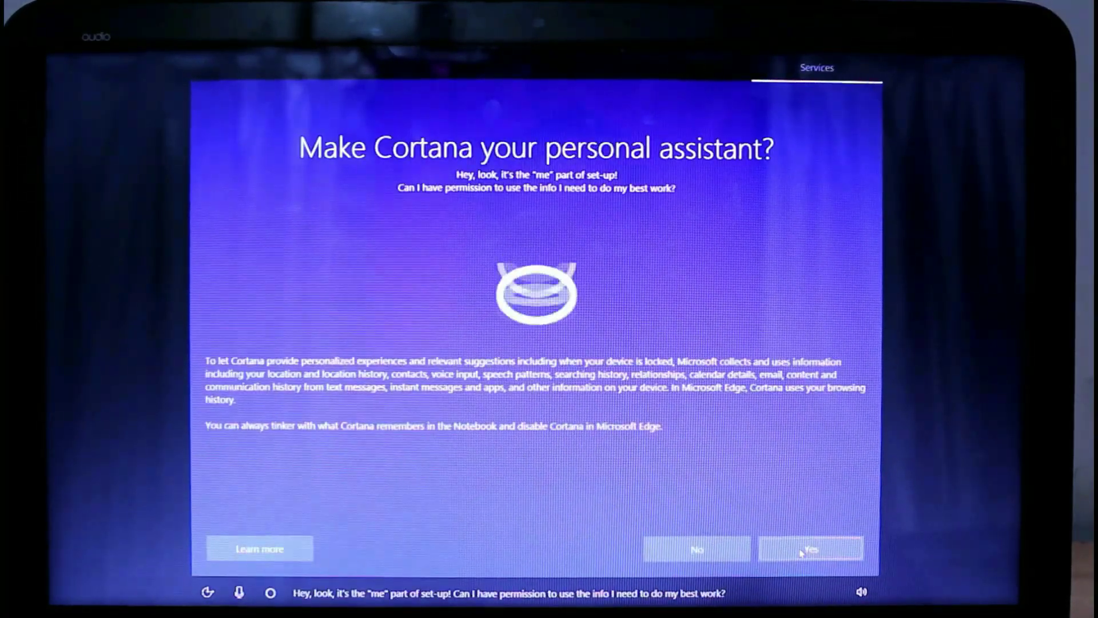
Step: Agree to Cortana and accept the privacy settings to reach the desktop
{"action": "left_click", "coordinate": [802, 552]}
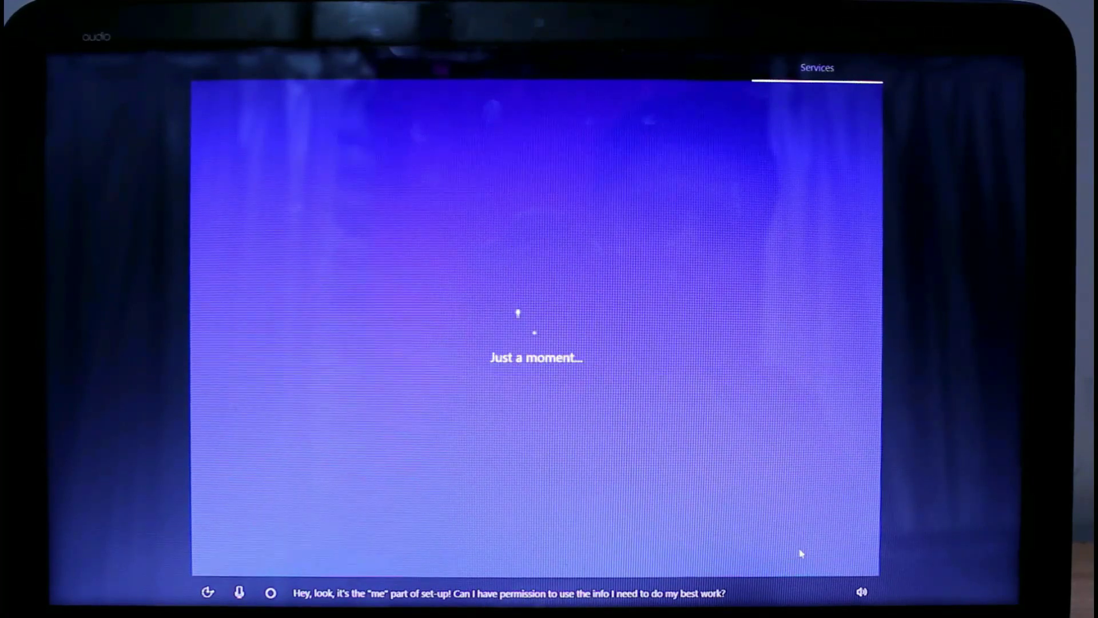
{"action": "left_click", "coordinate": [801, 552]}
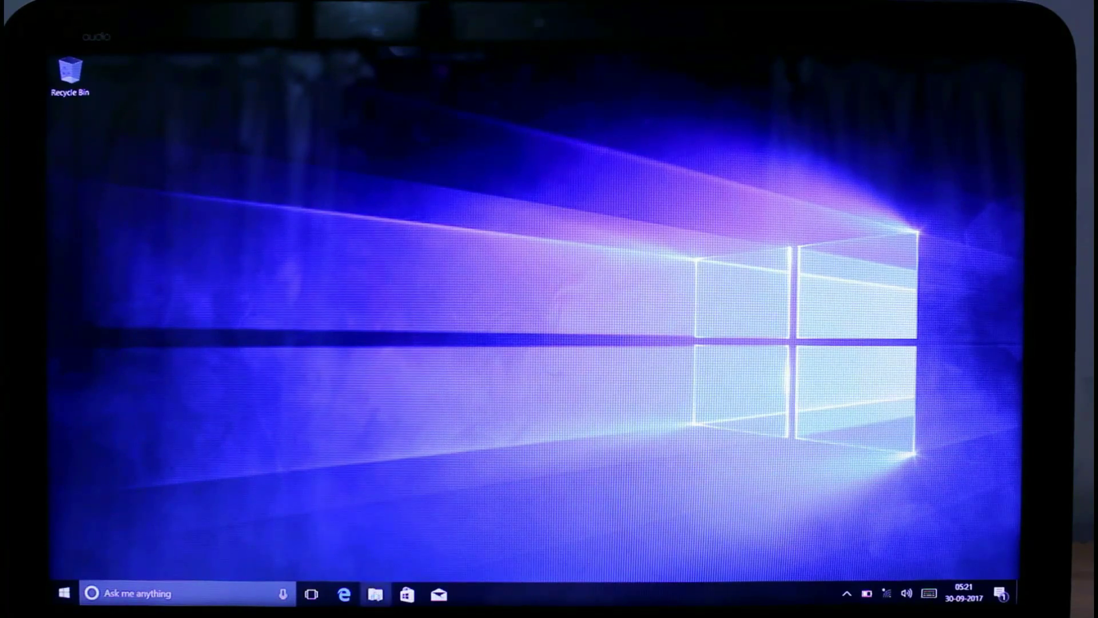
Step: Browse Local Disk (C:) in a maximized File Explorer, then return to This PC
{"action": "key", "text": "super+e"}
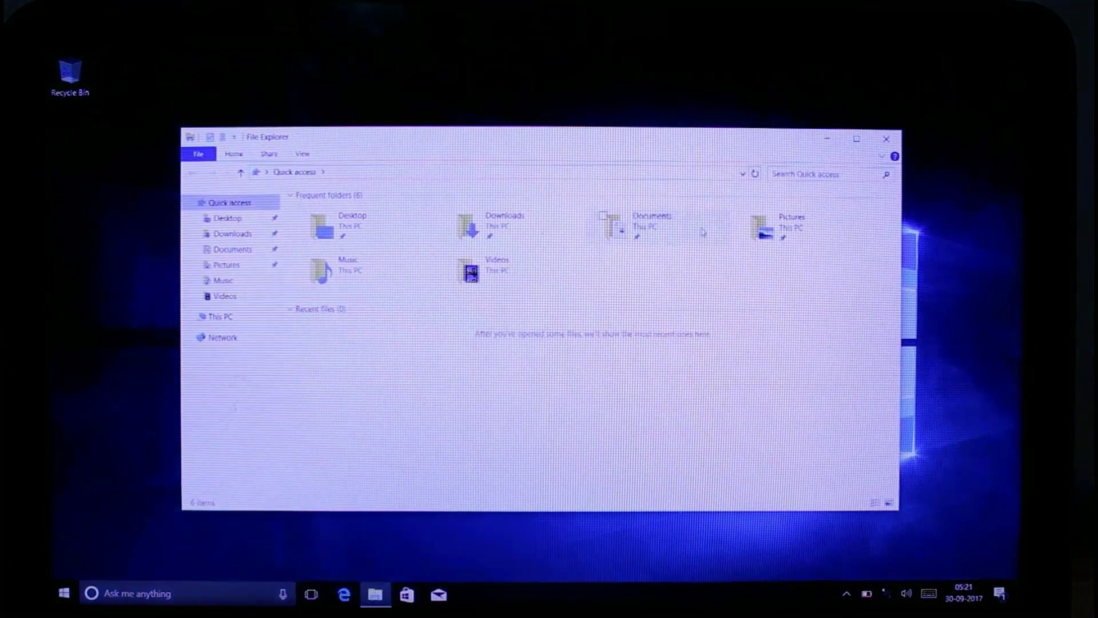
{"action": "left_click", "coordinate": [855, 139]}
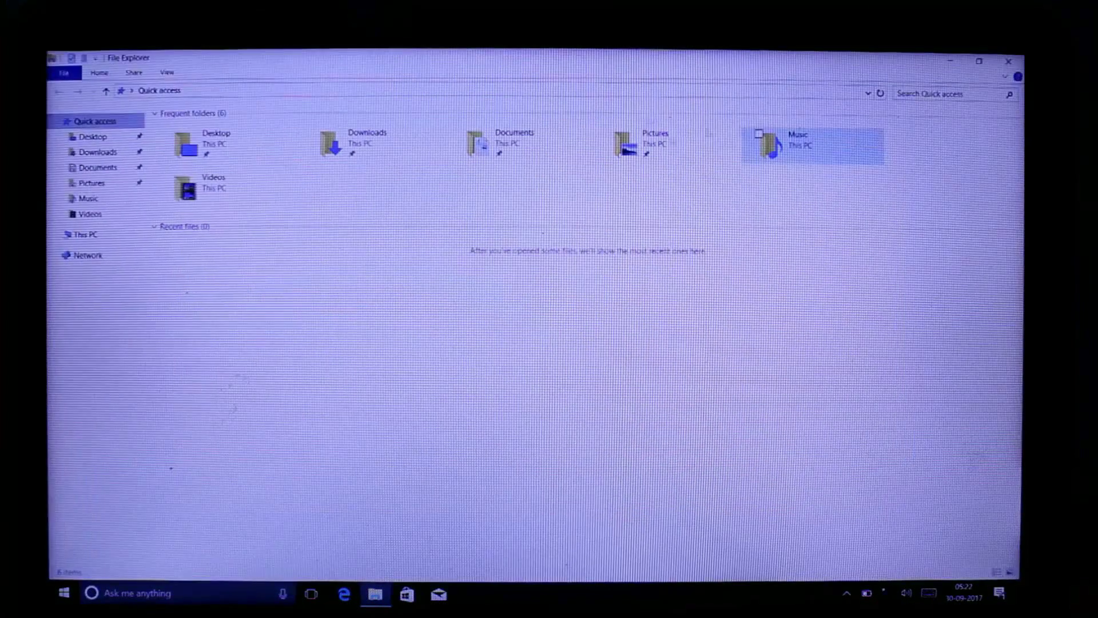
{"action": "left_click", "coordinate": [86, 235]}
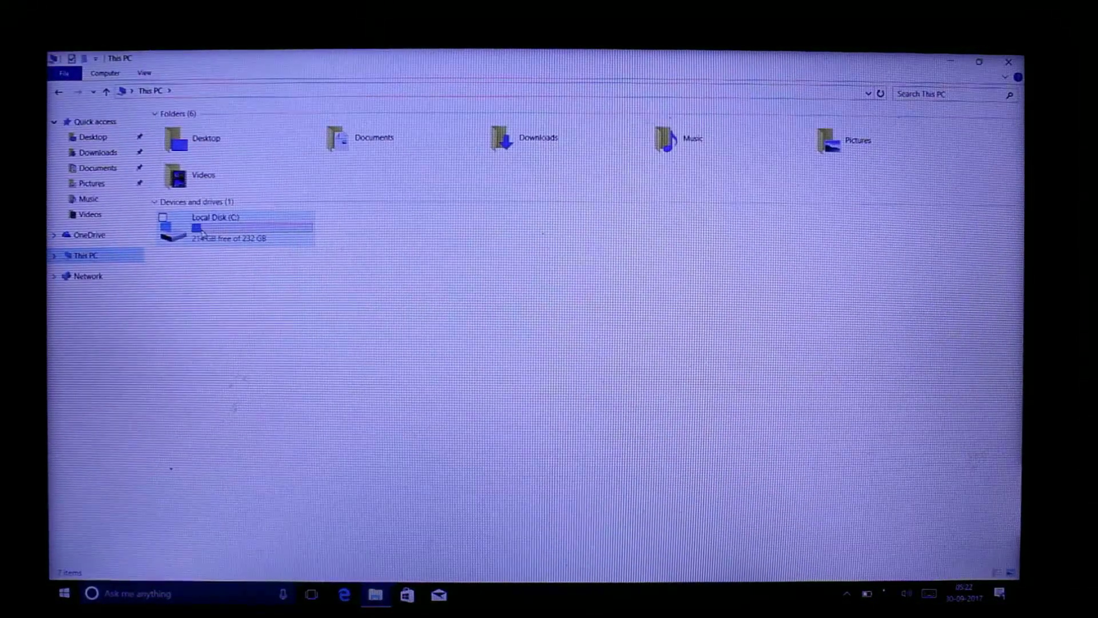
{"action": "double_click", "coordinate": [215, 230]}
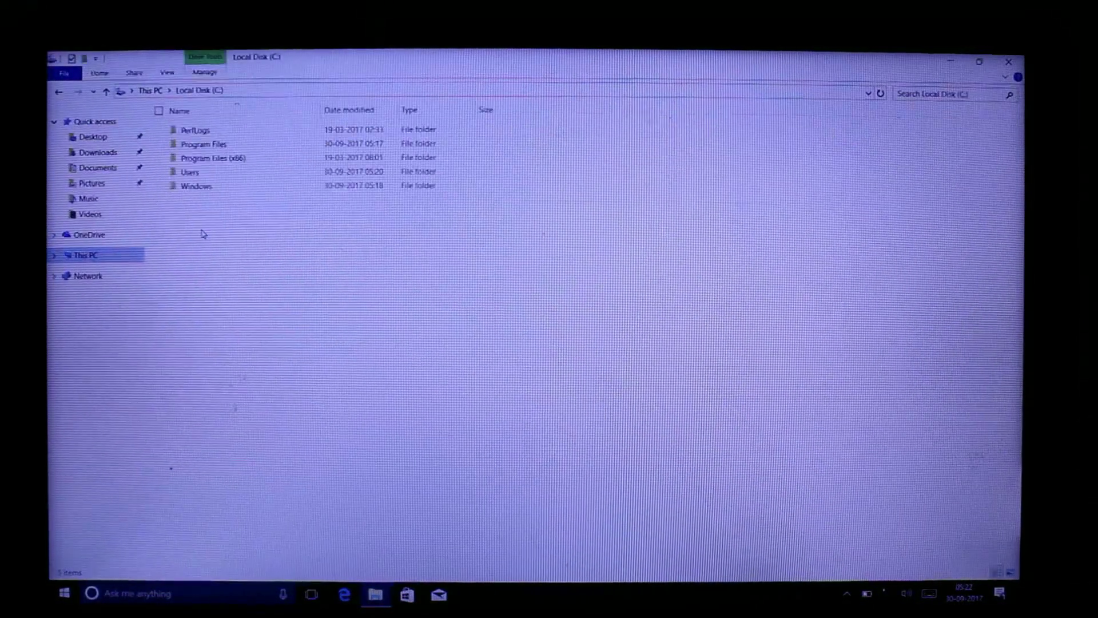
{"action": "left_click", "coordinate": [151, 90]}
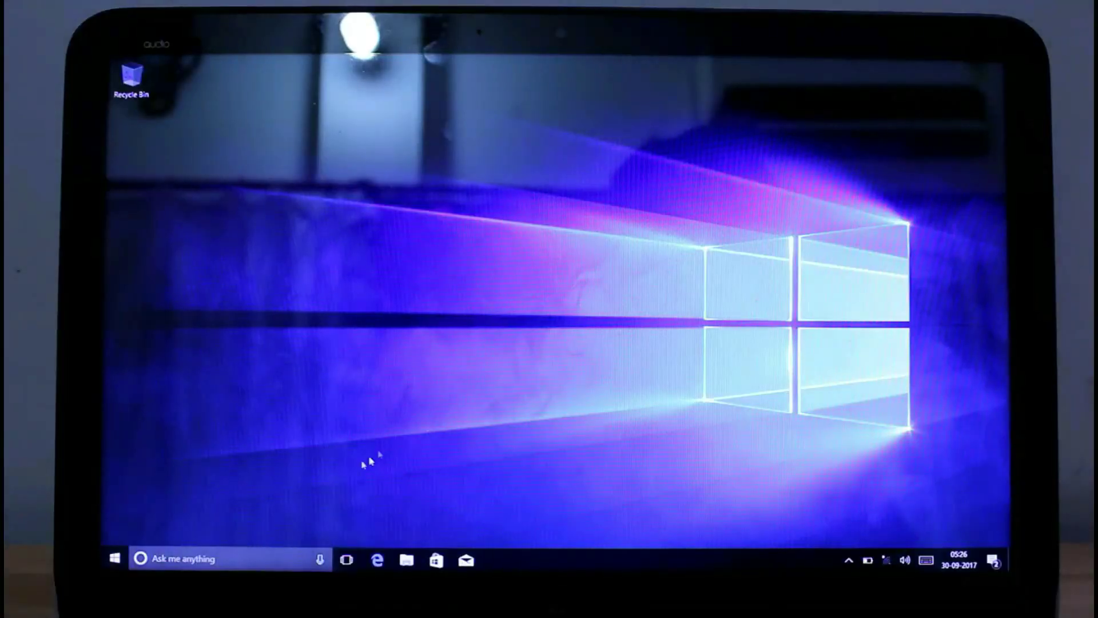
Step: Search 'format disk' and open Create and format hard disk partitions
{"action": "key", "text": "super"}
{"action": "type", "text": "di"}
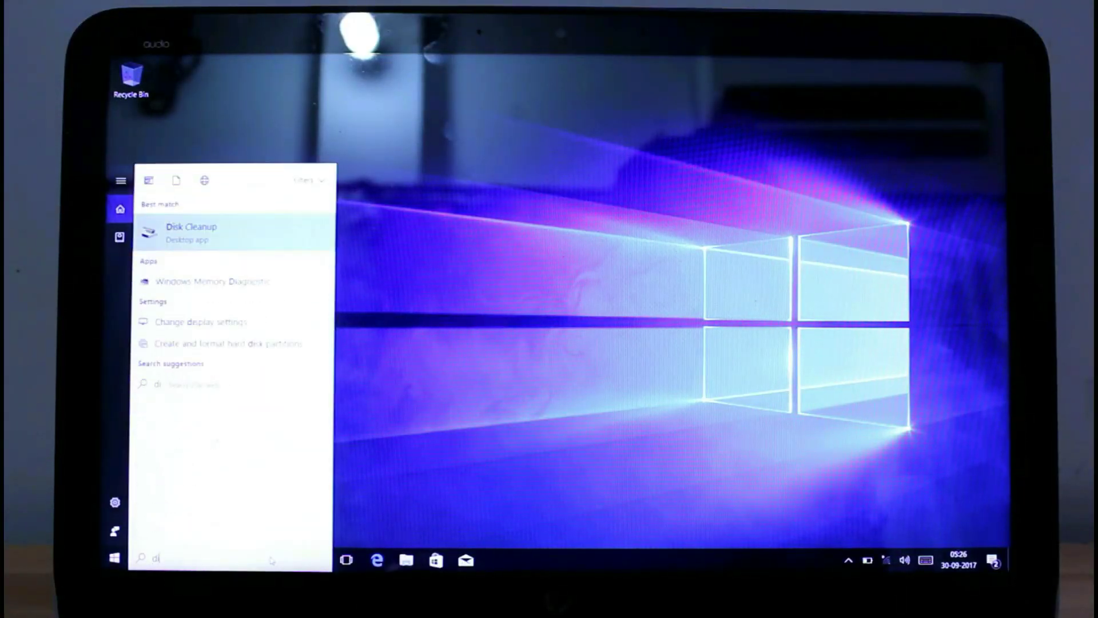
{"action": "type", "text": "sk"}
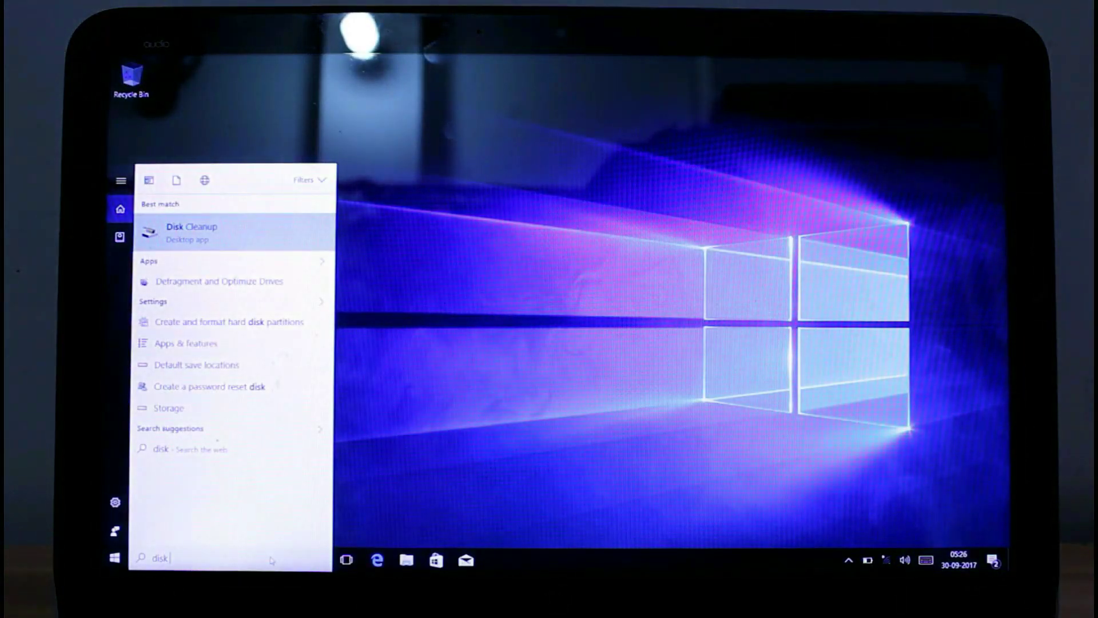
{"action": "type", "text": " m"}
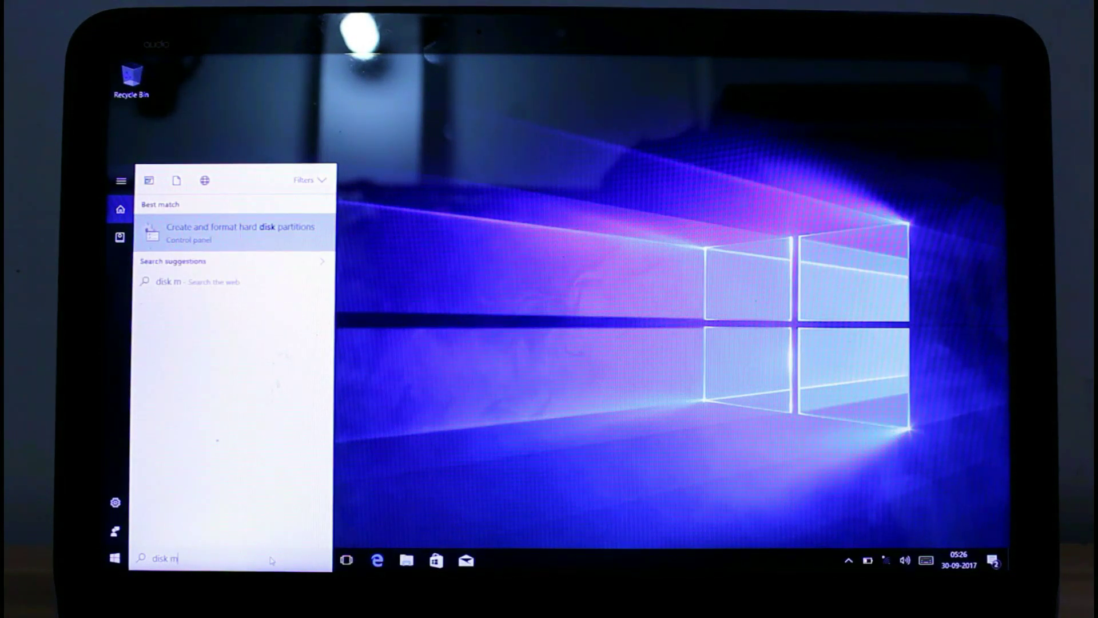
{"action": "key", "text": "BackSpace"}
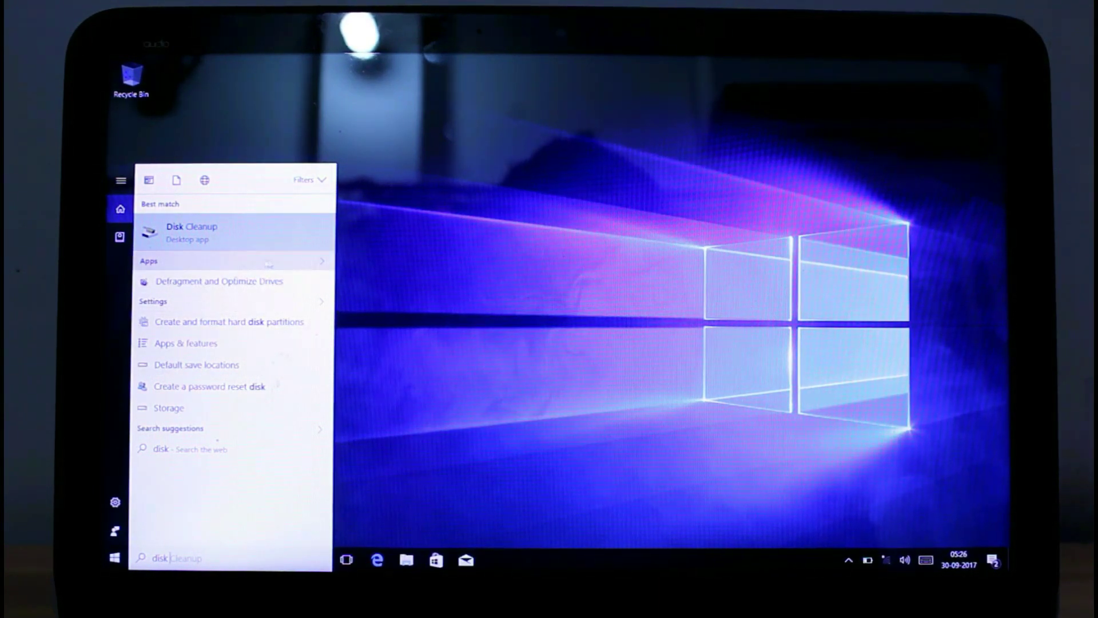
{"action": "key", "text": "BackSpace"}
{"action": "key", "text": "BackSpace"}
{"action": "key", "text": "BackSpace"}
{"action": "key", "text": "BackSpace"}
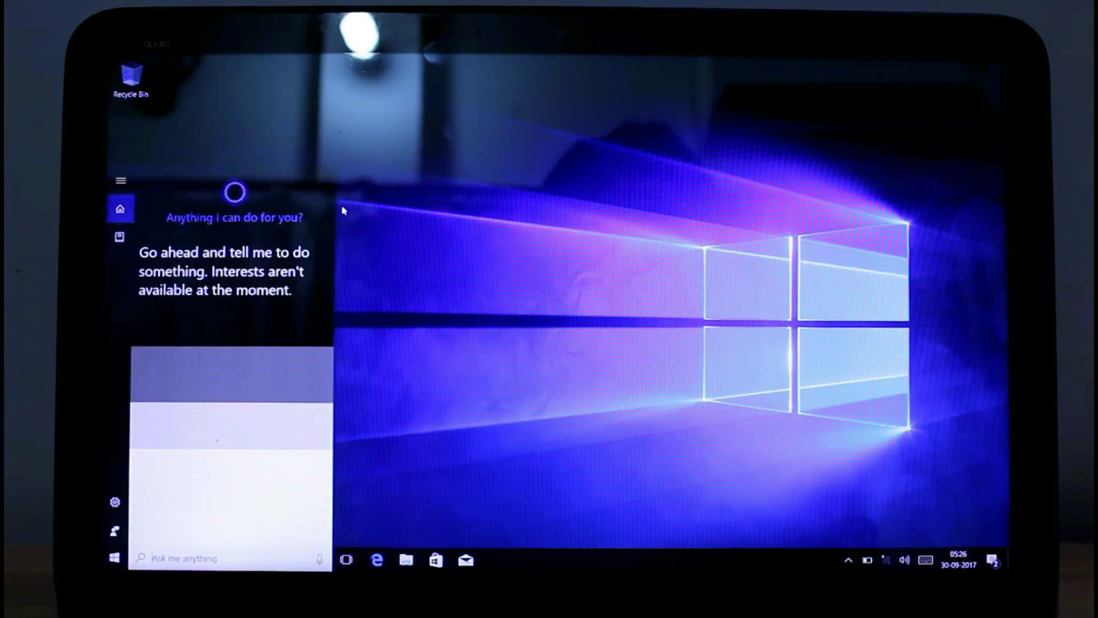
{"action": "type", "text": "for"}
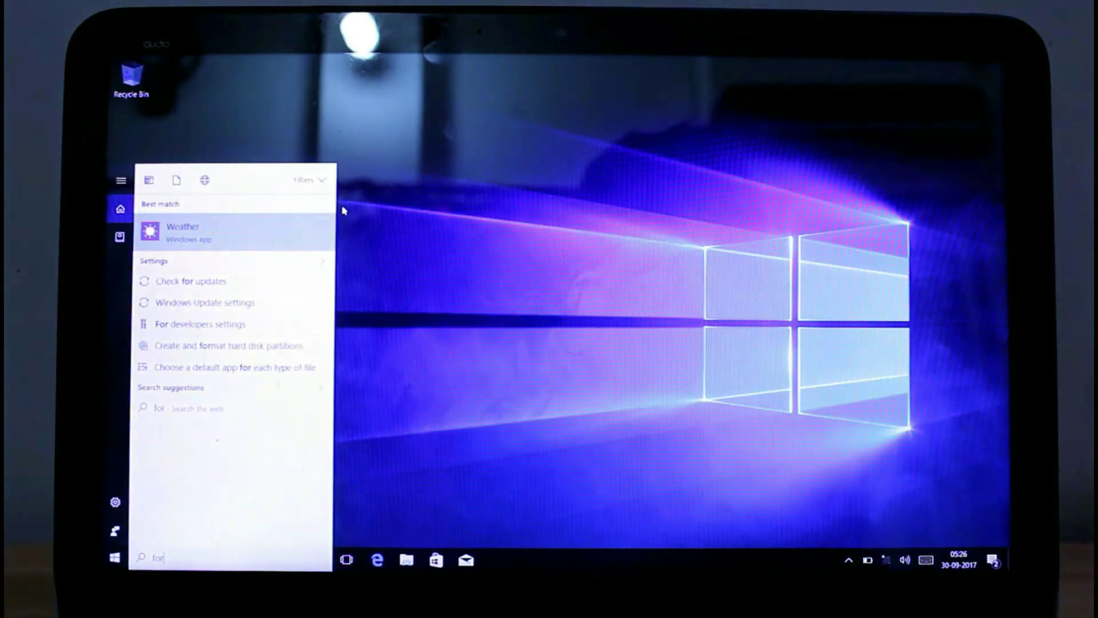
{"action": "type", "text": "mat"}
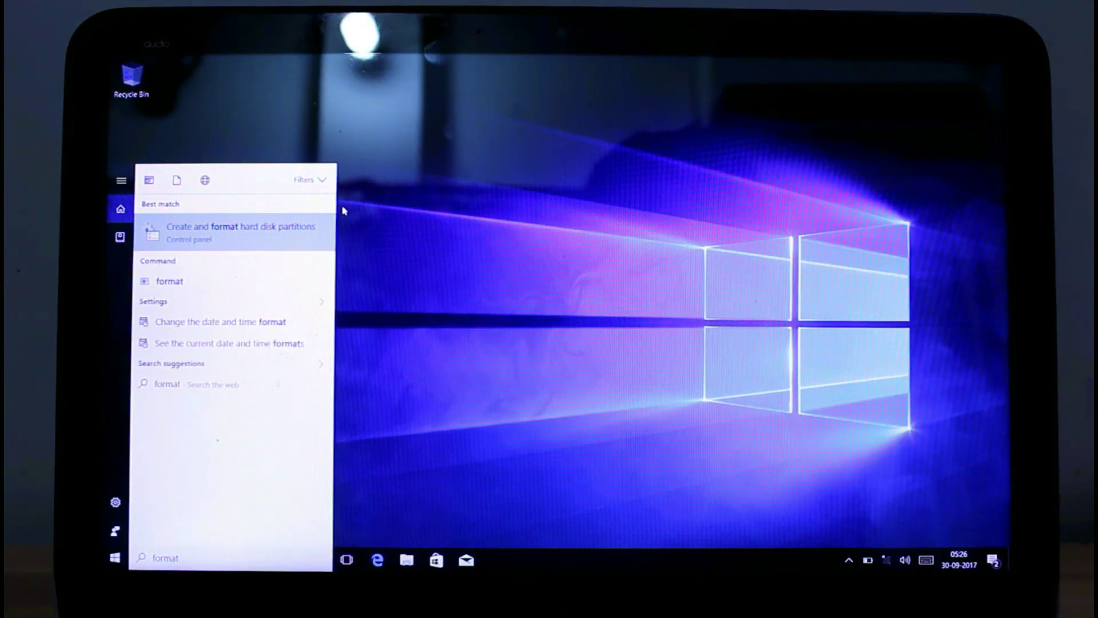
{"action": "type", "text": " disk"}
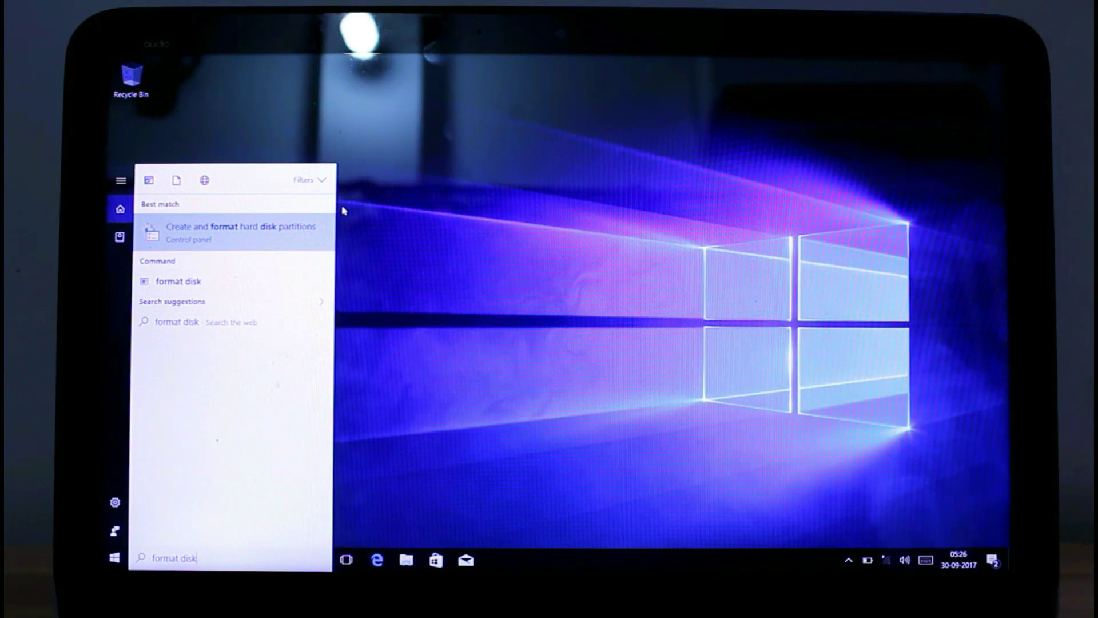
{"action": "left_click", "coordinate": [286, 241]}
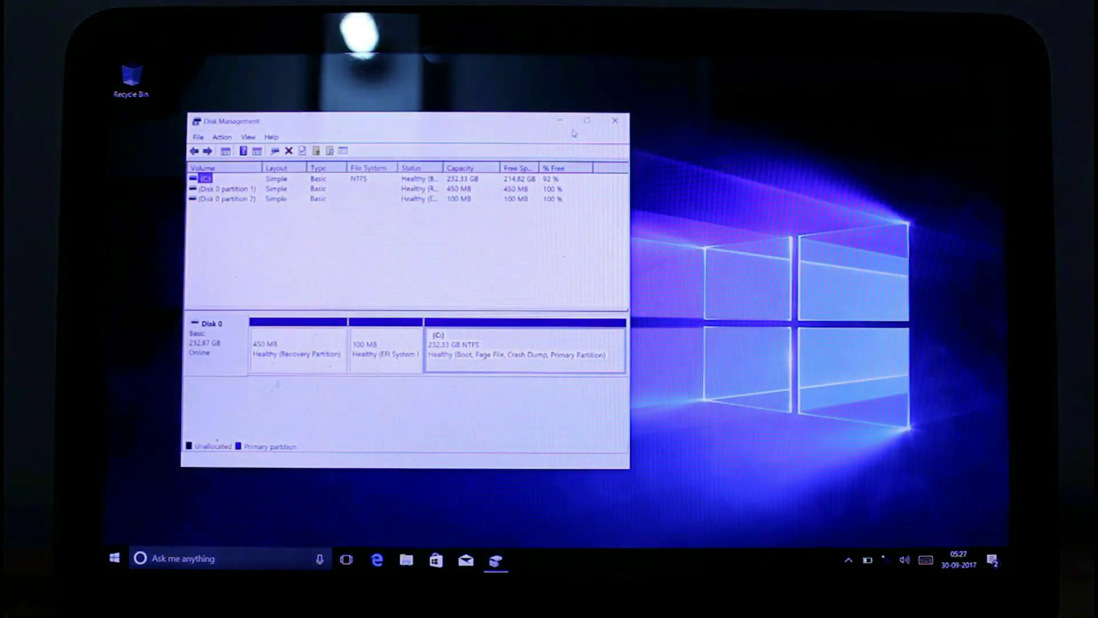
Step: Maximize Disk Management and inspect the recovery, EFI and C: partitions
{"action": "left_click", "coordinate": [586, 122]}
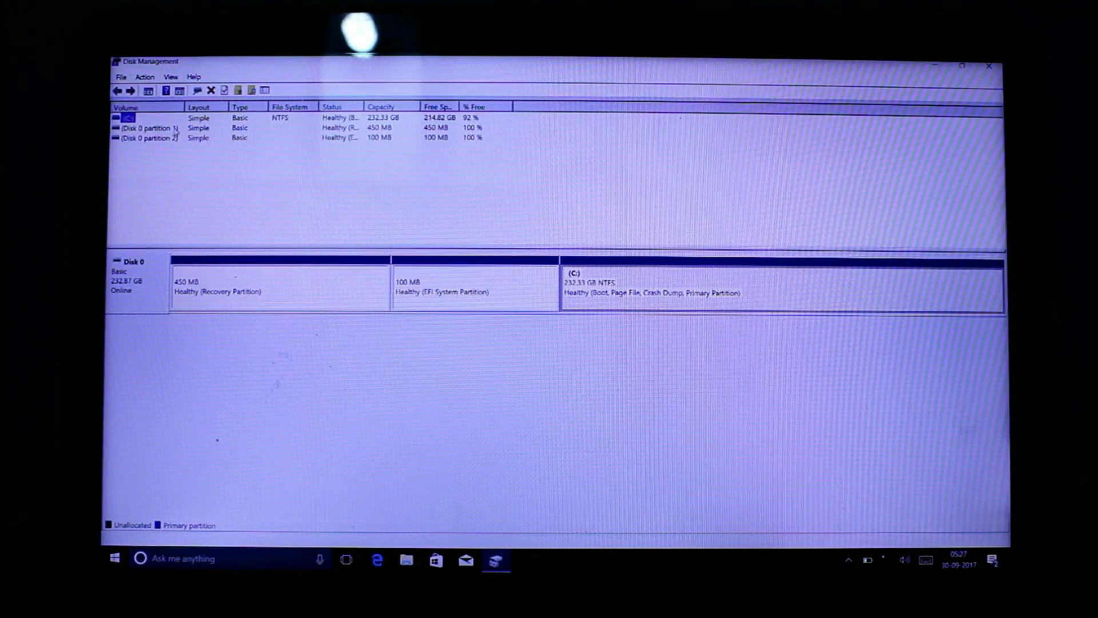
{"action": "left_click", "coordinate": [151, 128]}
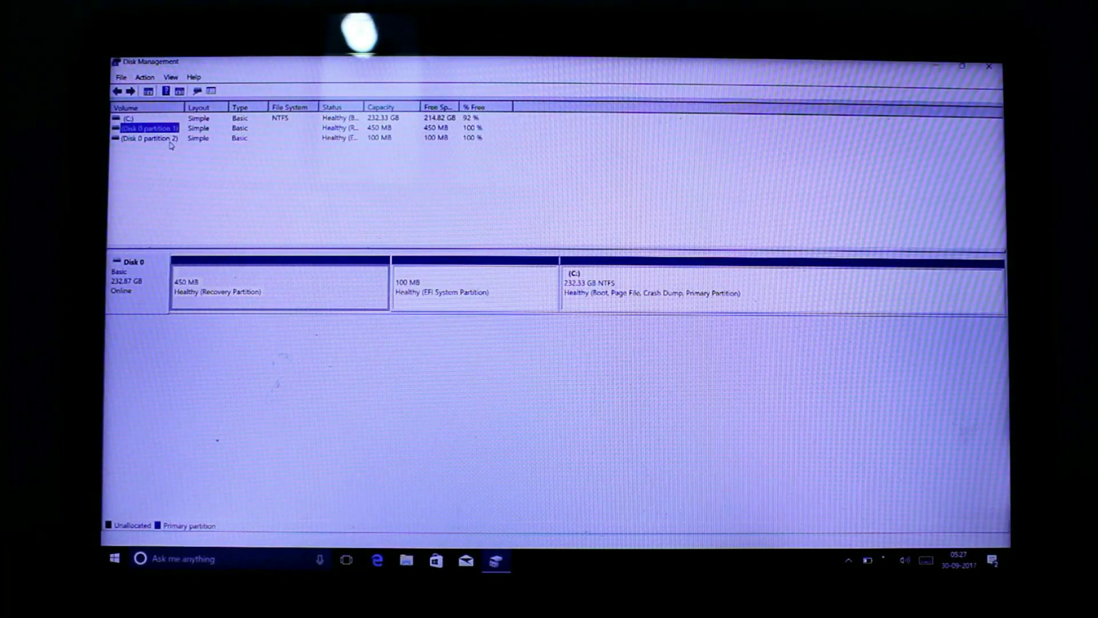
{"action": "left_click", "coordinate": [150, 138]}
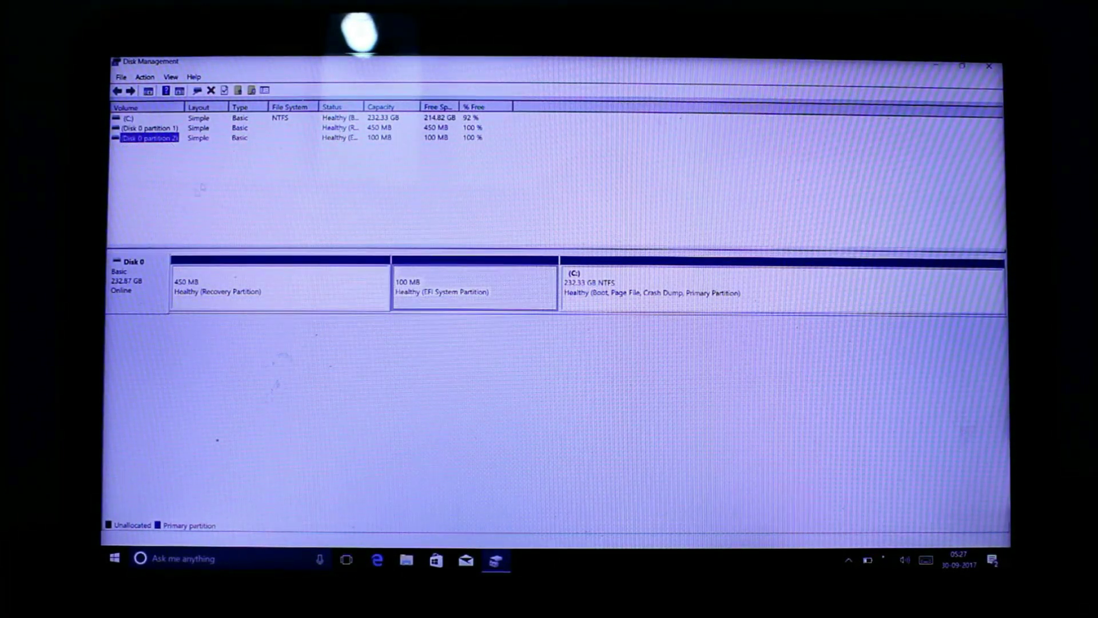
{"action": "key", "text": "Escape"}
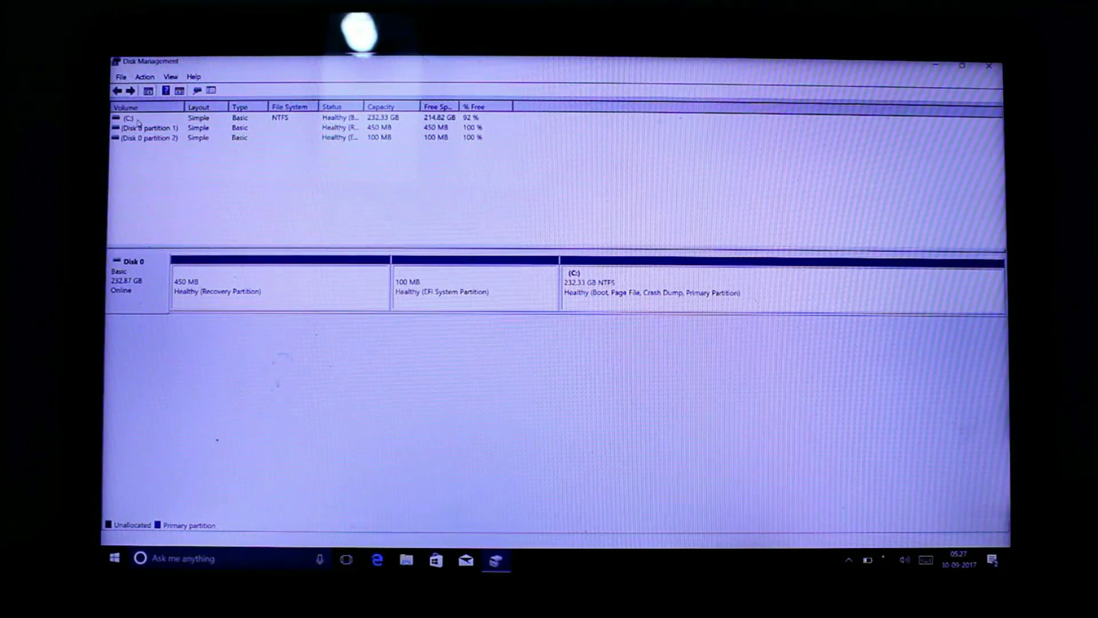
{"action": "left_click", "coordinate": [129, 118]}
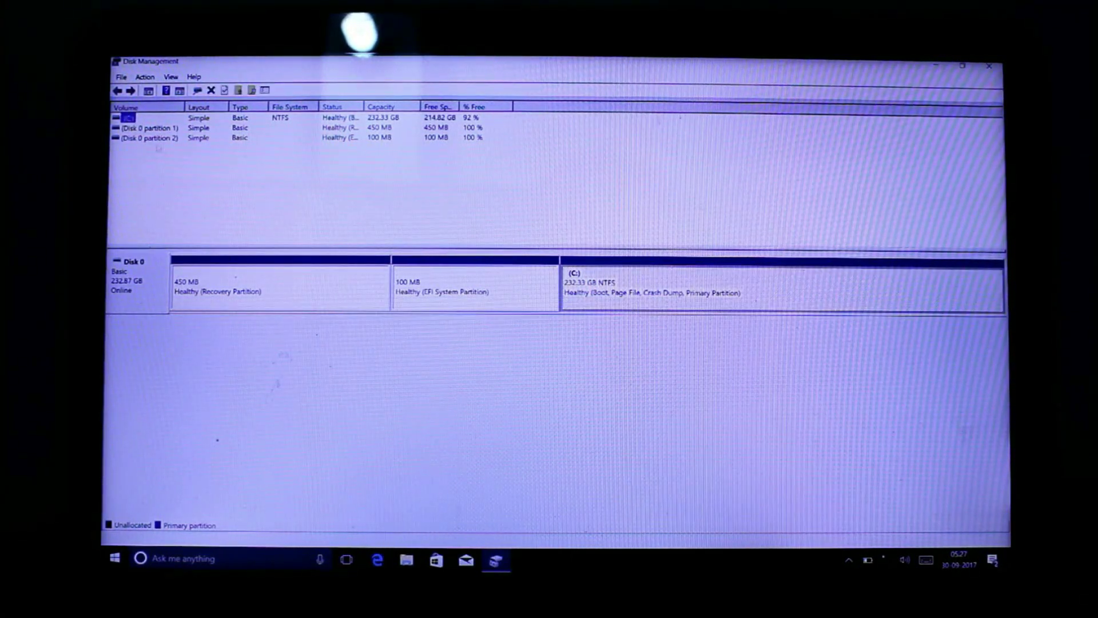